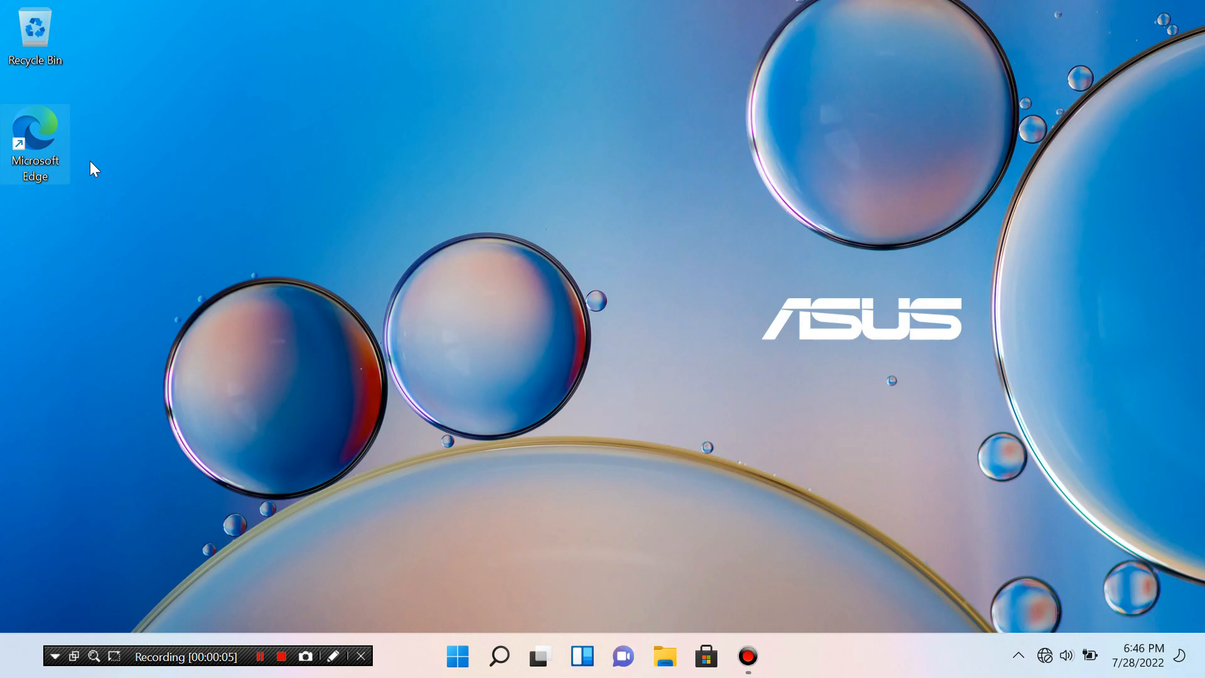
In the desktop icon settings of the personalization themes, enable the Computer and Control Panel desktop icons
{"action": "right_click", "coordinate": [257, 212]}
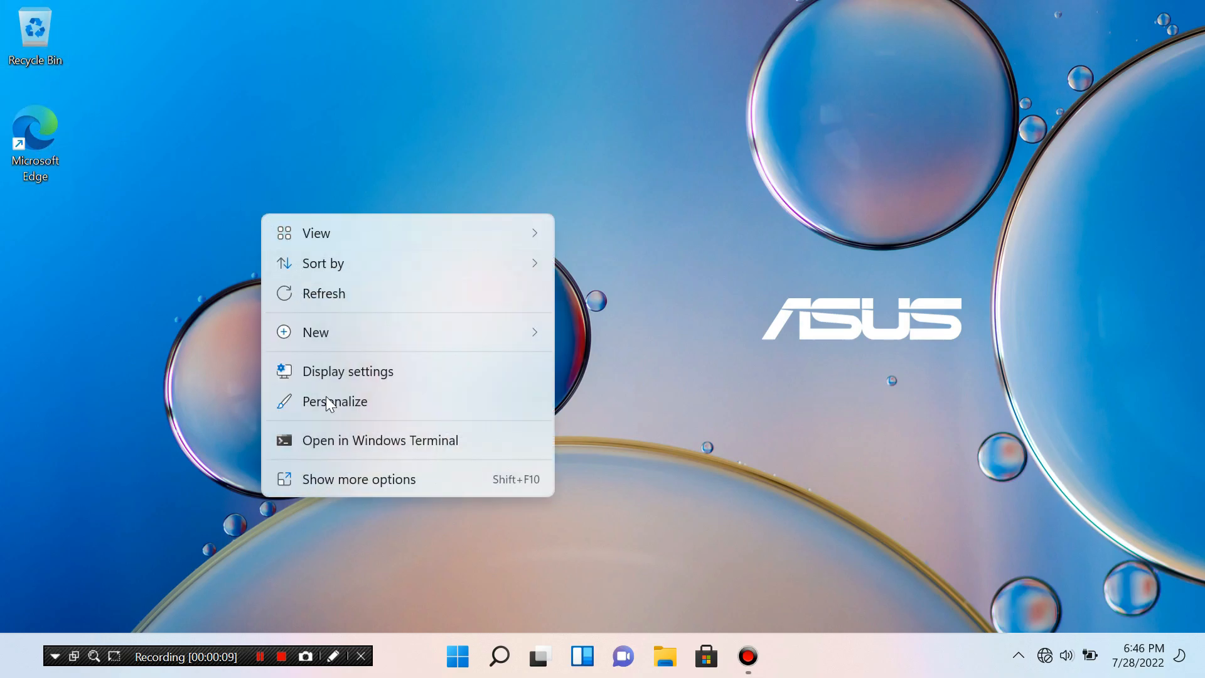
{"action": "left_click", "coordinate": [372, 484]}
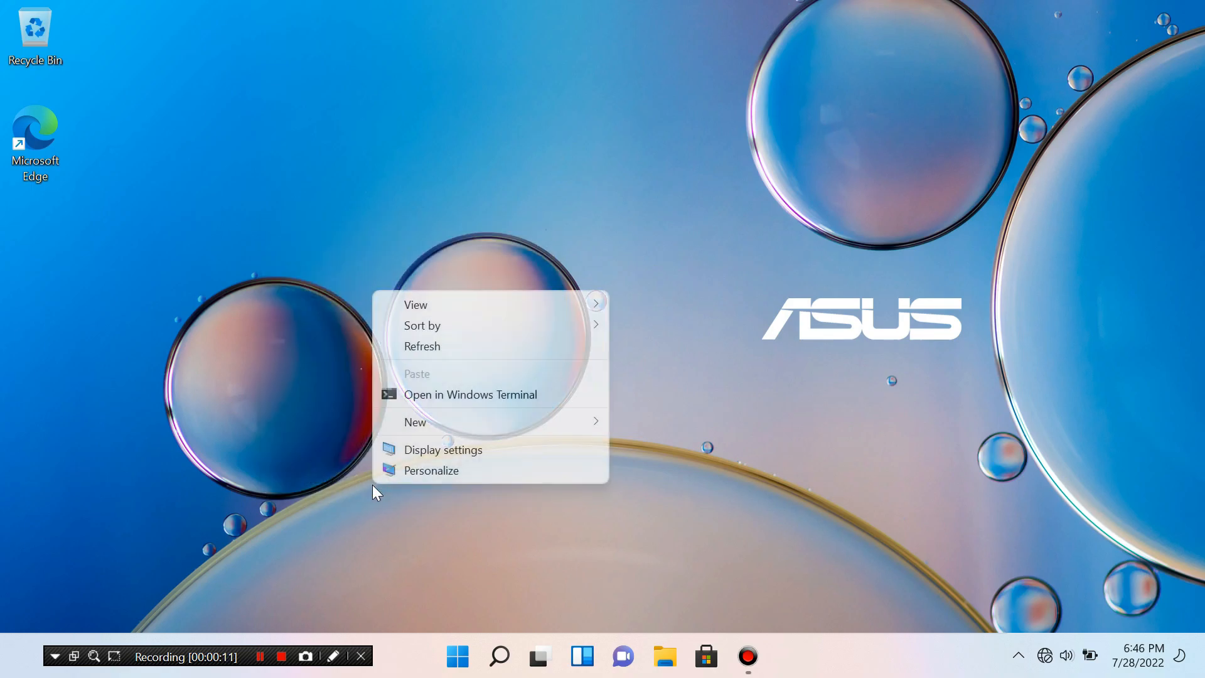
{"action": "left_click", "coordinate": [449, 469]}
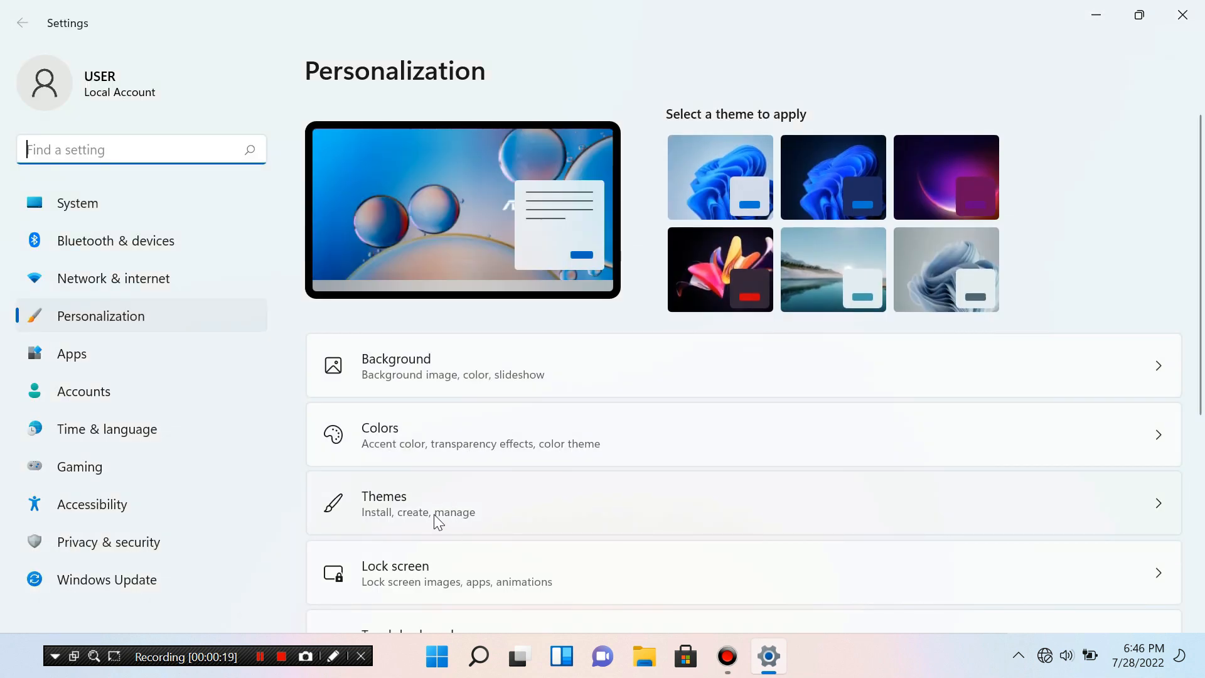
{"action": "left_click", "coordinate": [482, 506]}
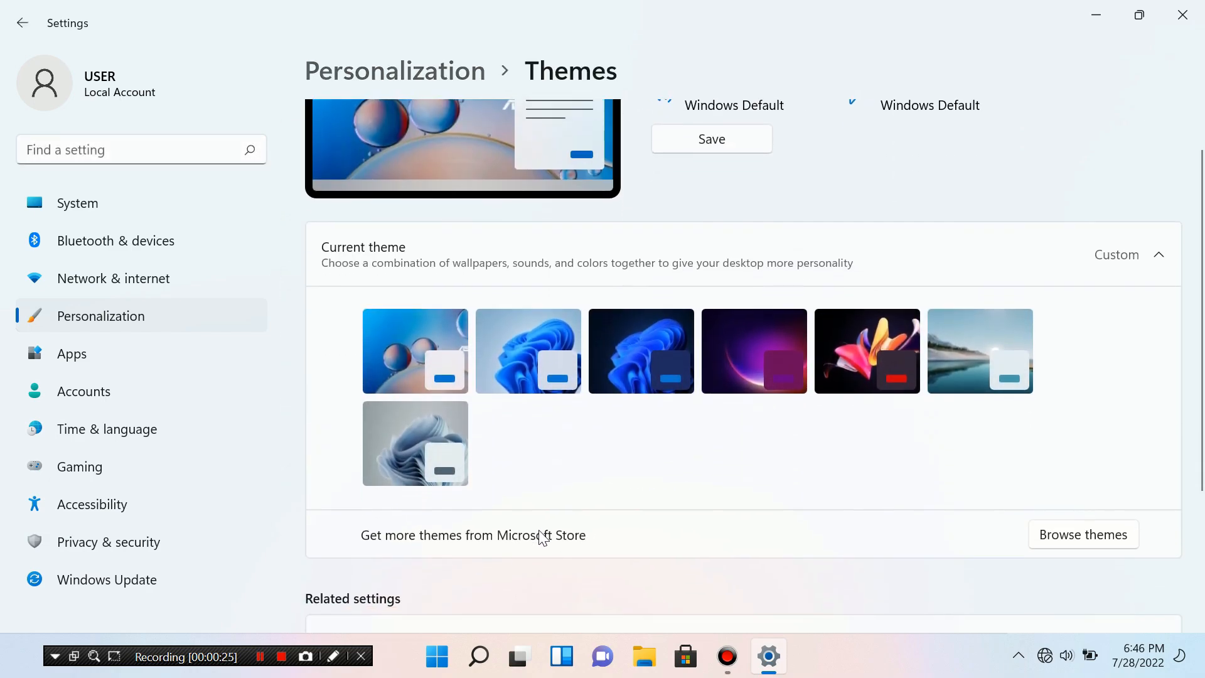
{"action": "scroll", "coordinate": [540, 536], "scroll_direction": "down", "scroll_amount": 2}
{"action": "scroll", "coordinate": [541, 536], "scroll_direction": "down", "scroll_amount": 2}
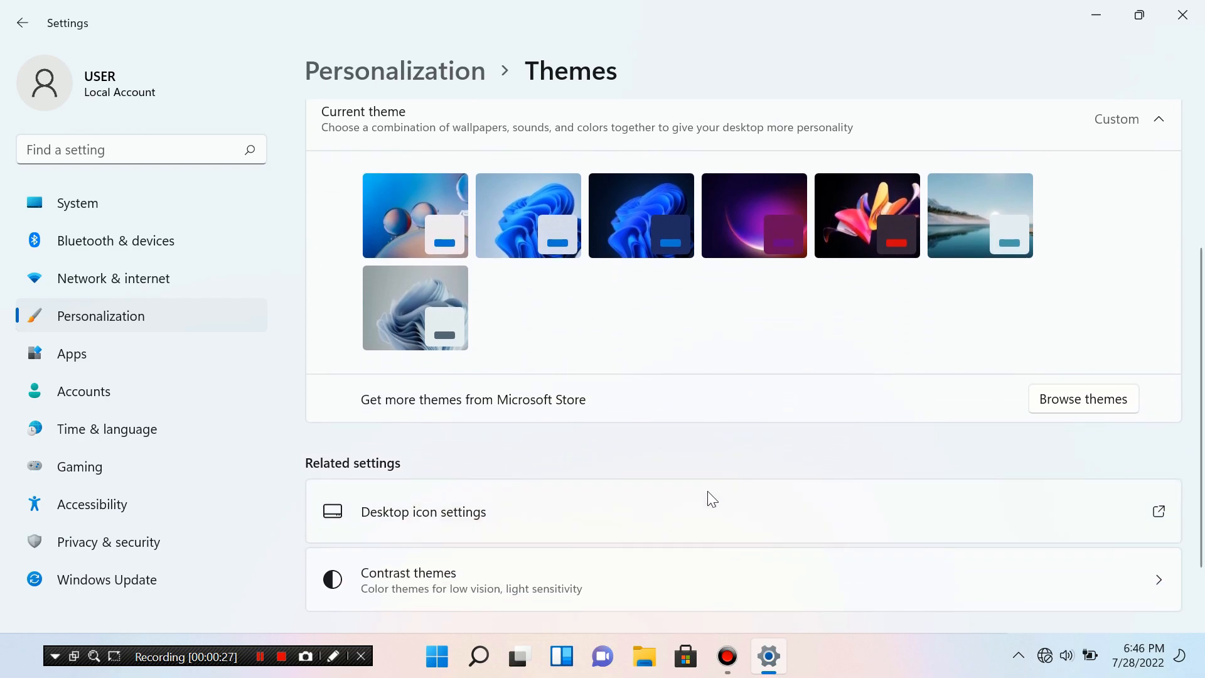
{"action": "left_click", "coordinate": [407, 518]}
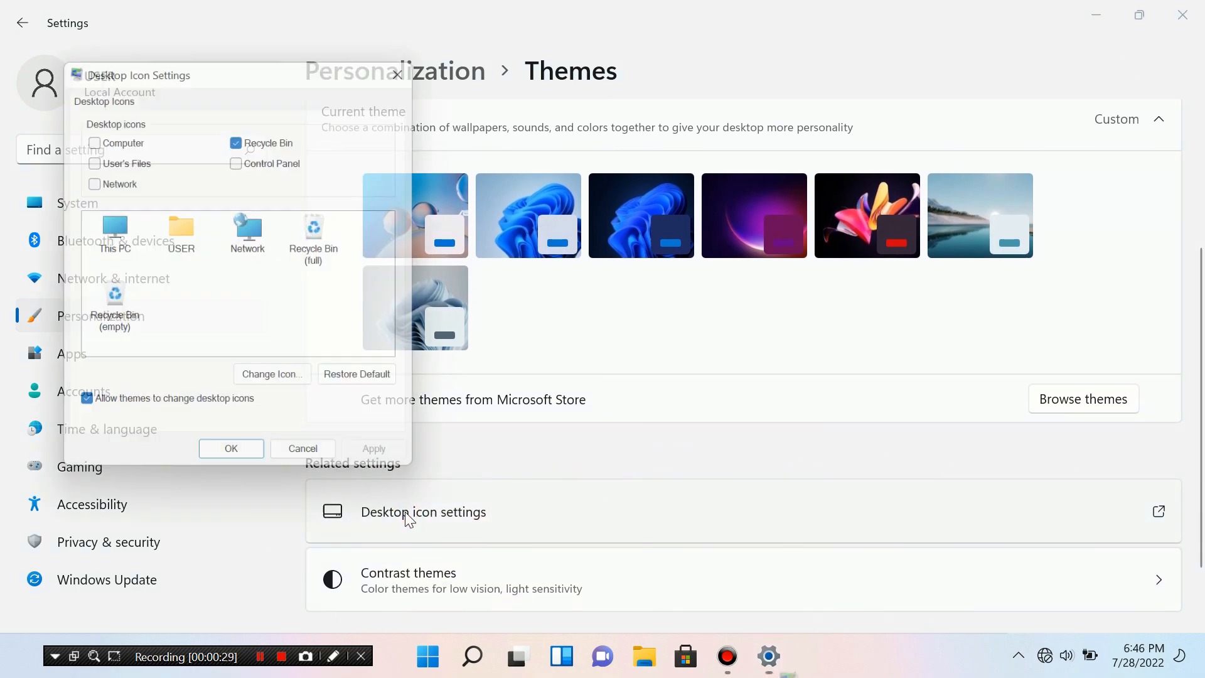
{"action": "left_click", "coordinate": [121, 136]}
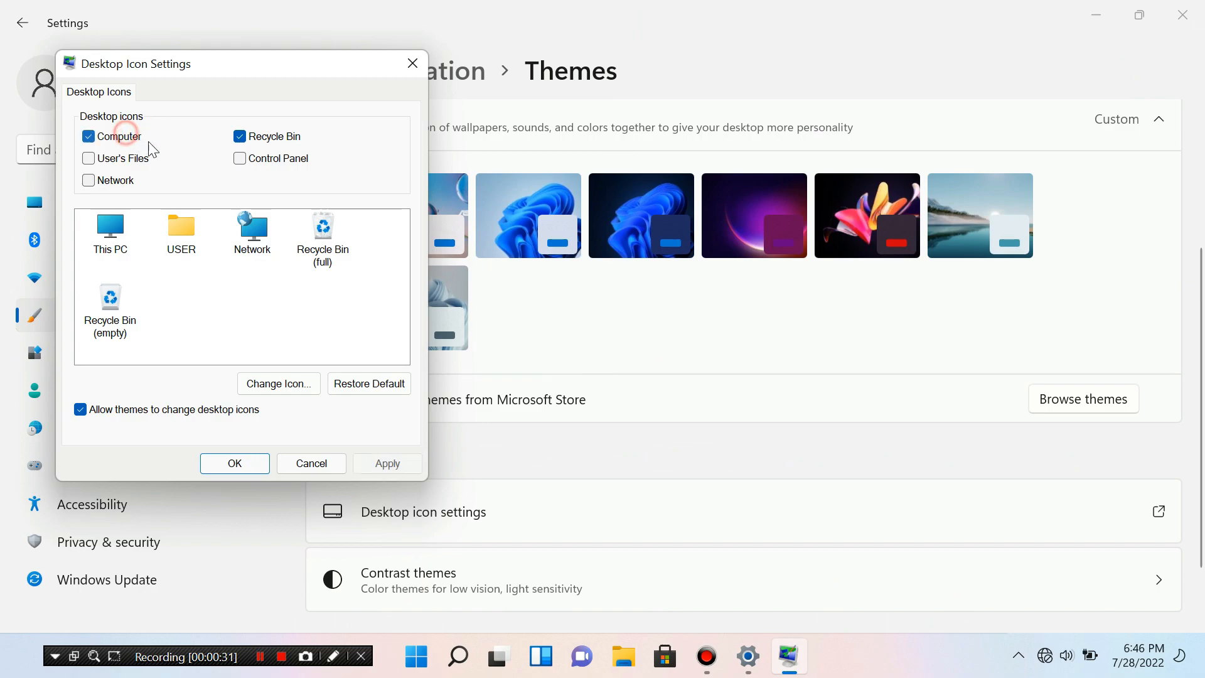
{"action": "left_click", "coordinate": [246, 158]}
{"action": "left_click", "coordinate": [256, 465]}
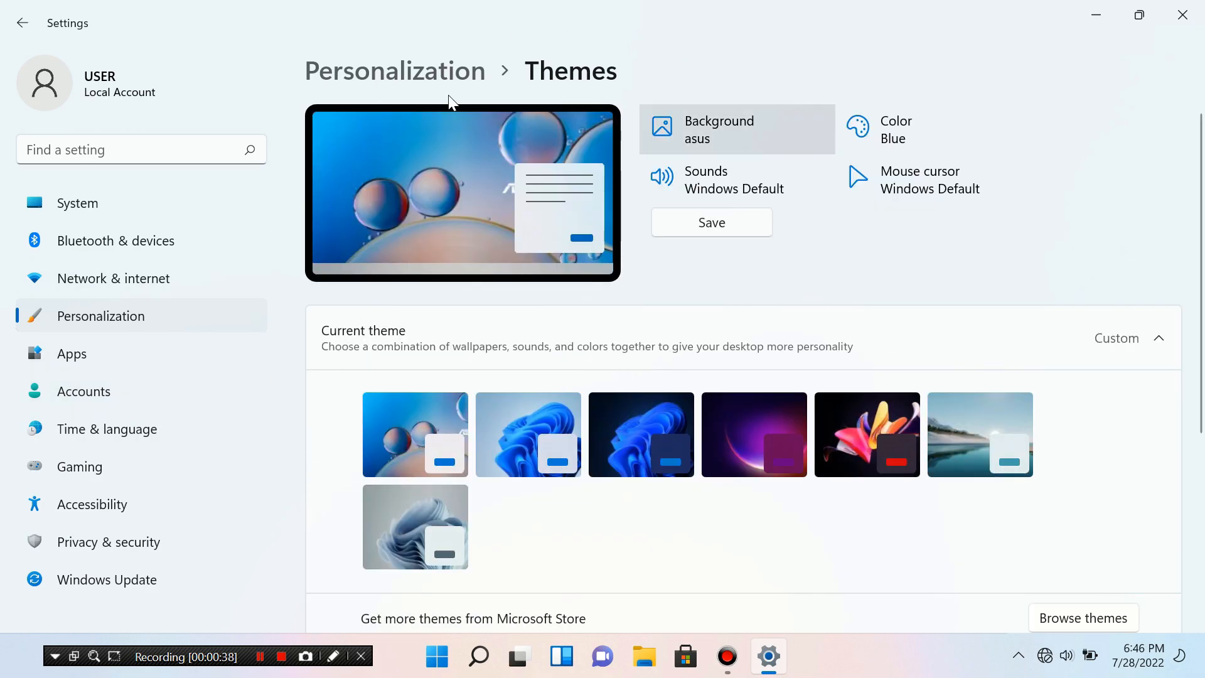
Turn off transparency effects in the personalization colors and close Settings
{"action": "left_click", "coordinate": [13, 26]}
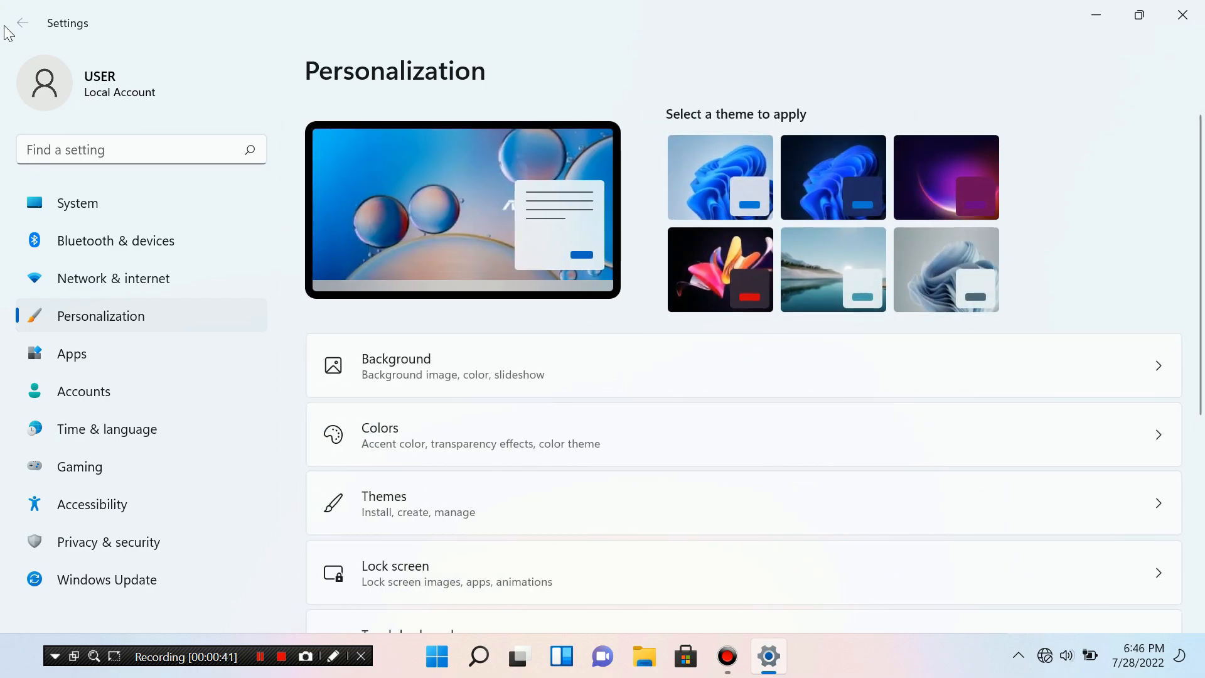
{"action": "left_click", "coordinate": [396, 439]}
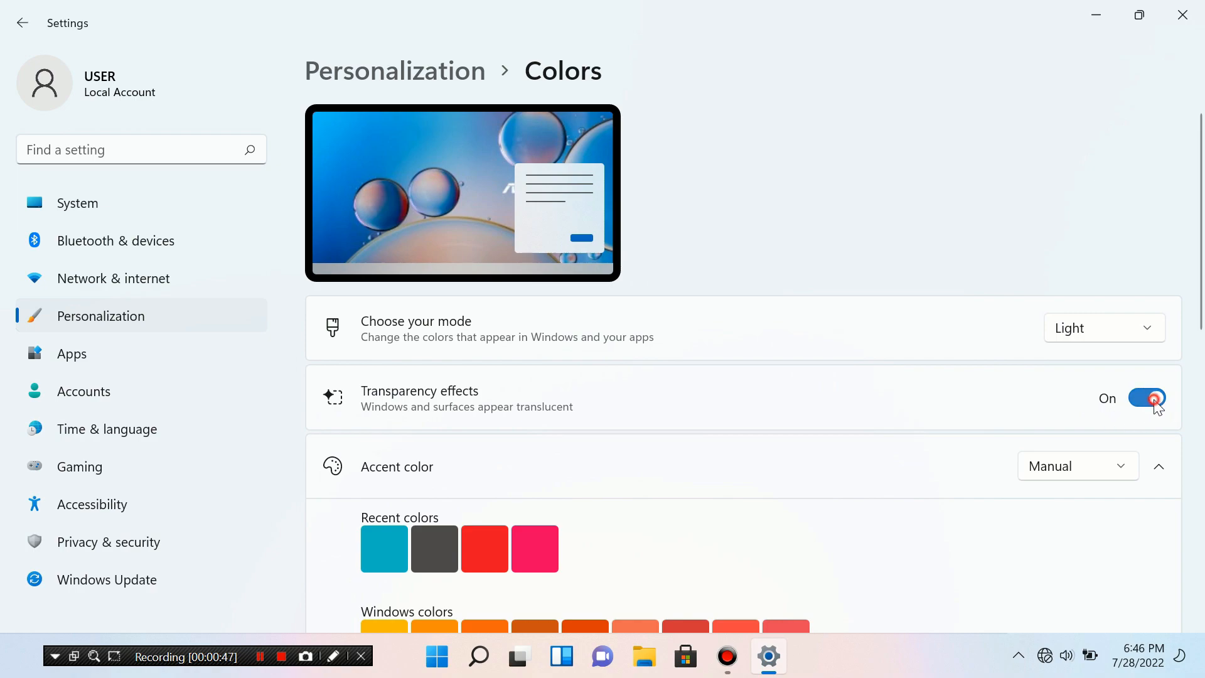
{"action": "left_click", "coordinate": [1153, 397]}
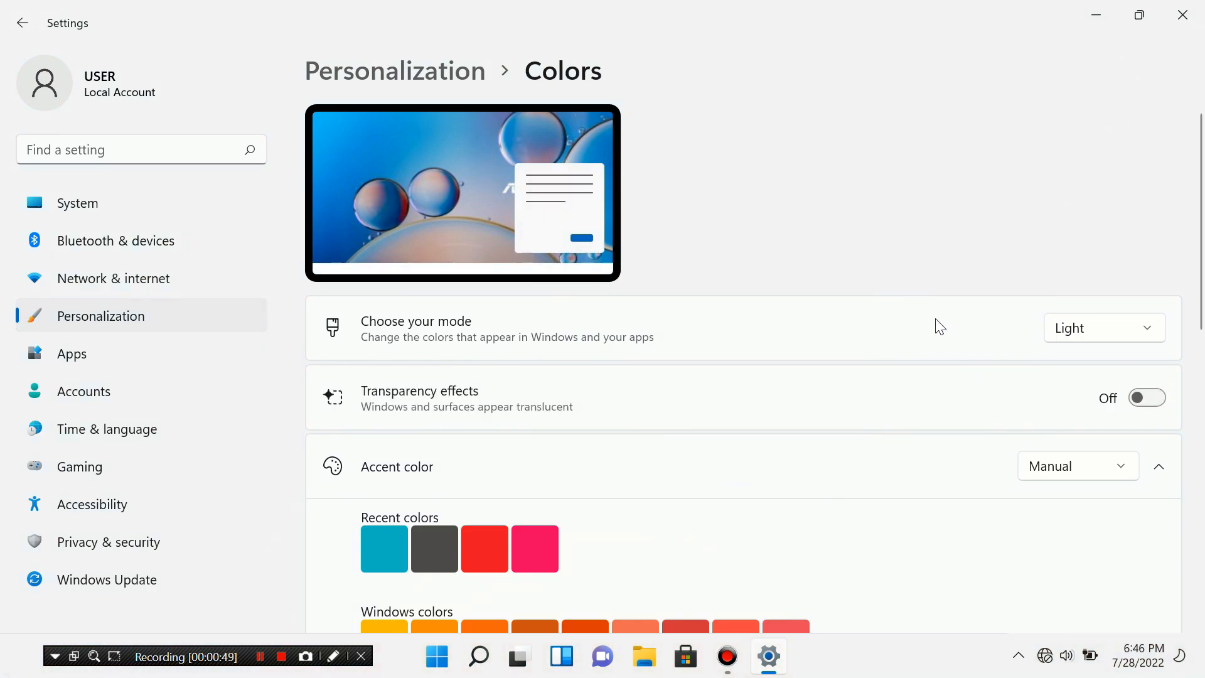
{"action": "left_click", "coordinate": [1178, 14]}
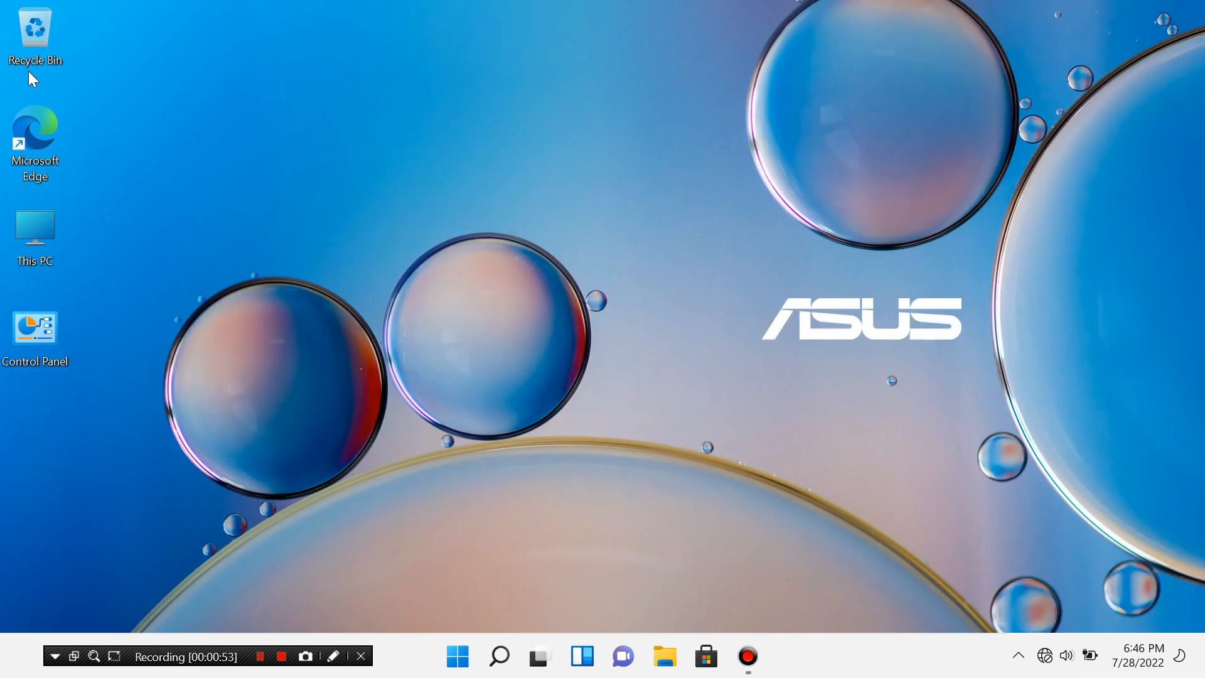
Switch the desktop view to small icons and turn on auto arrange for them
{"action": "right_click", "coordinate": [226, 125]}
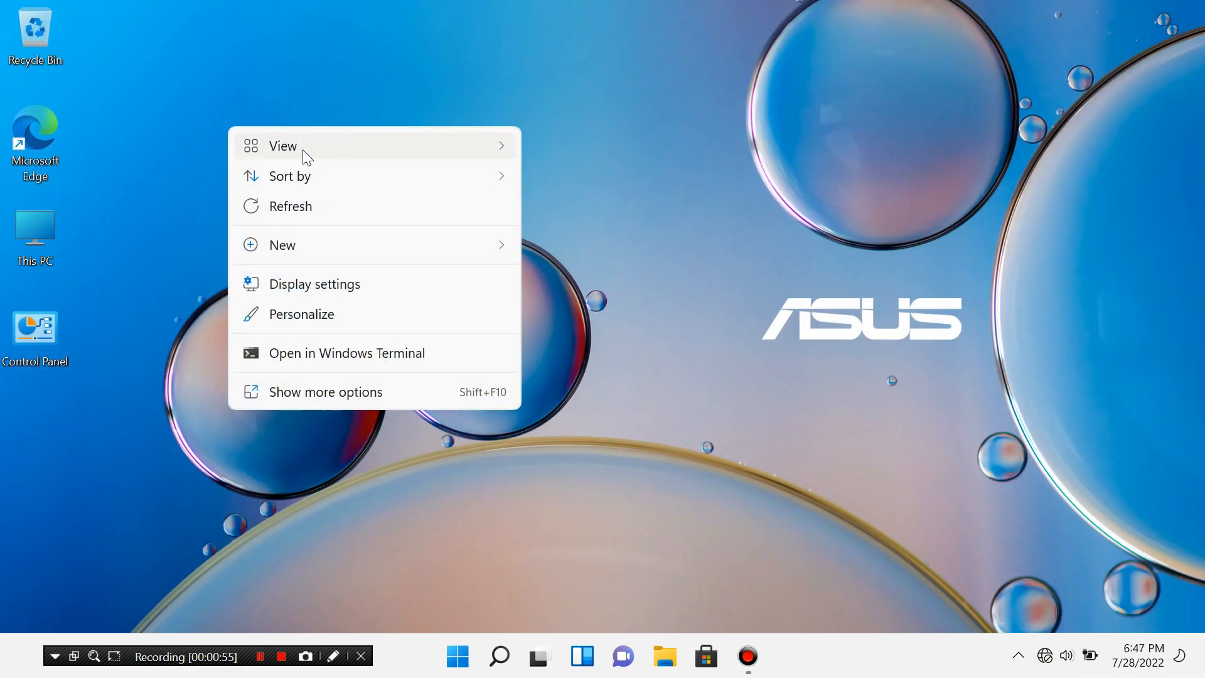
{"action": "mouse_move", "coordinate": [506, 153]}
{"action": "left_click", "coordinate": [613, 212]}
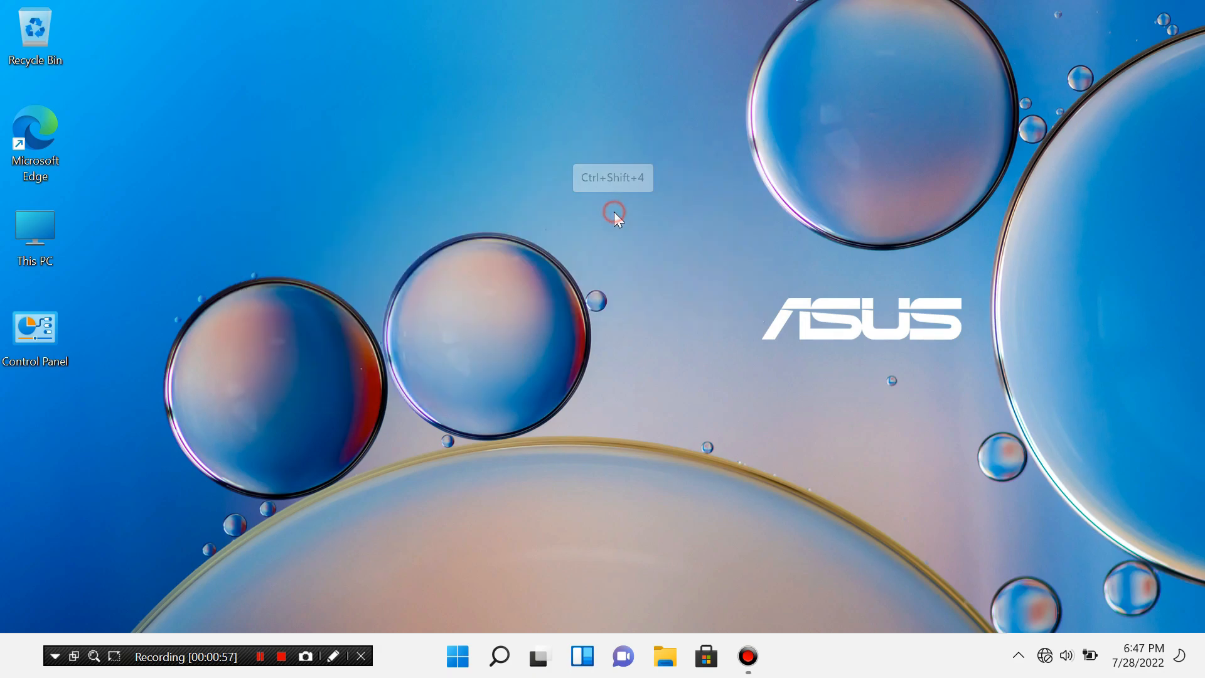
{"action": "right_click", "coordinate": [516, 162]}
{"action": "mouse_move", "coordinate": [614, 197]}
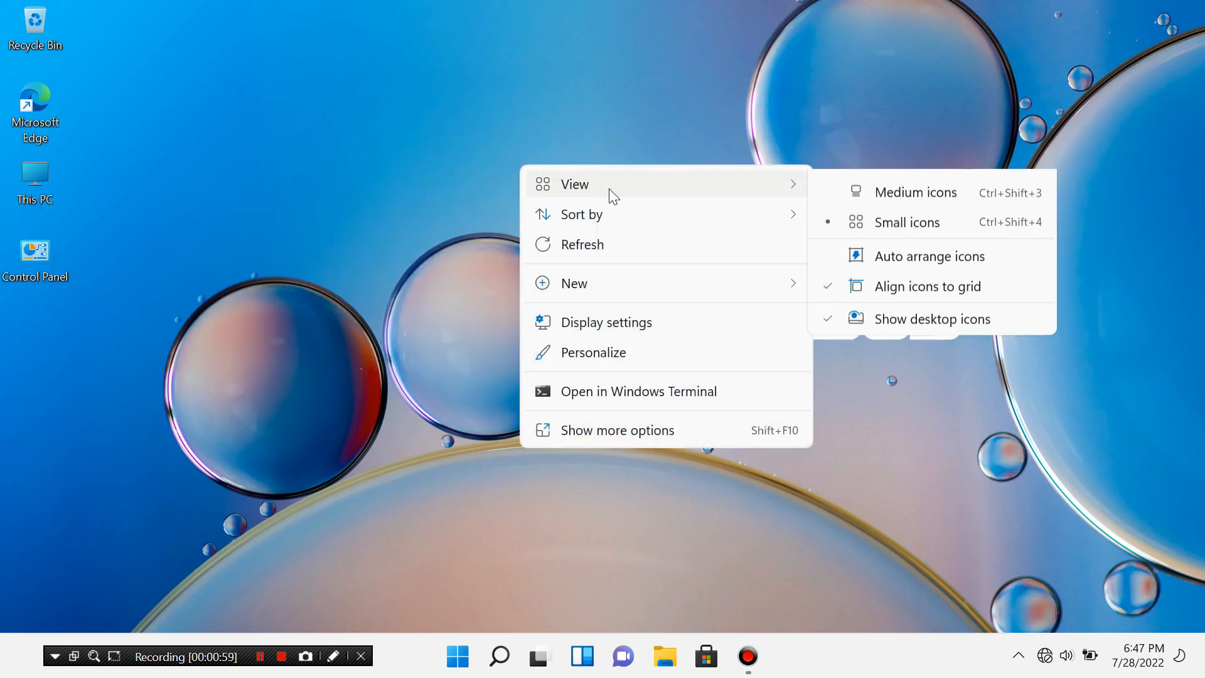
{"action": "left_click", "coordinate": [880, 282]}
Sort the desktop icons by item type
{"action": "right_click", "coordinate": [537, 201]}
{"action": "mouse_move", "coordinate": [662, 263]}
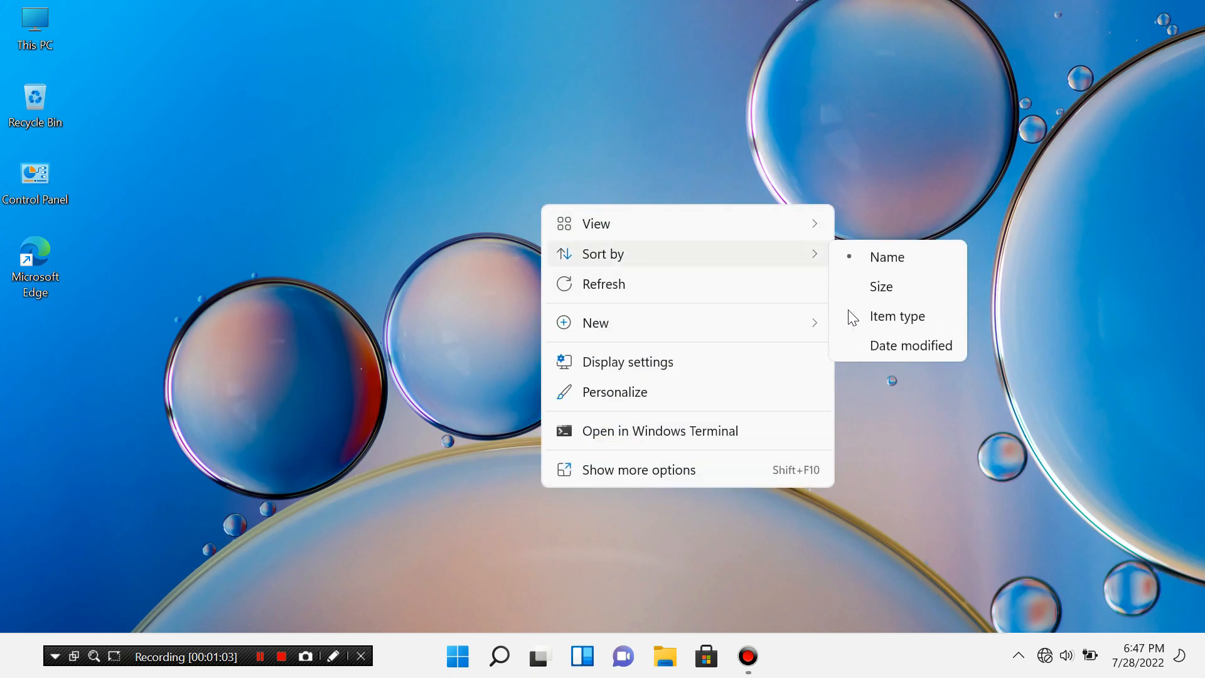
{"action": "left_click", "coordinate": [873, 316]}
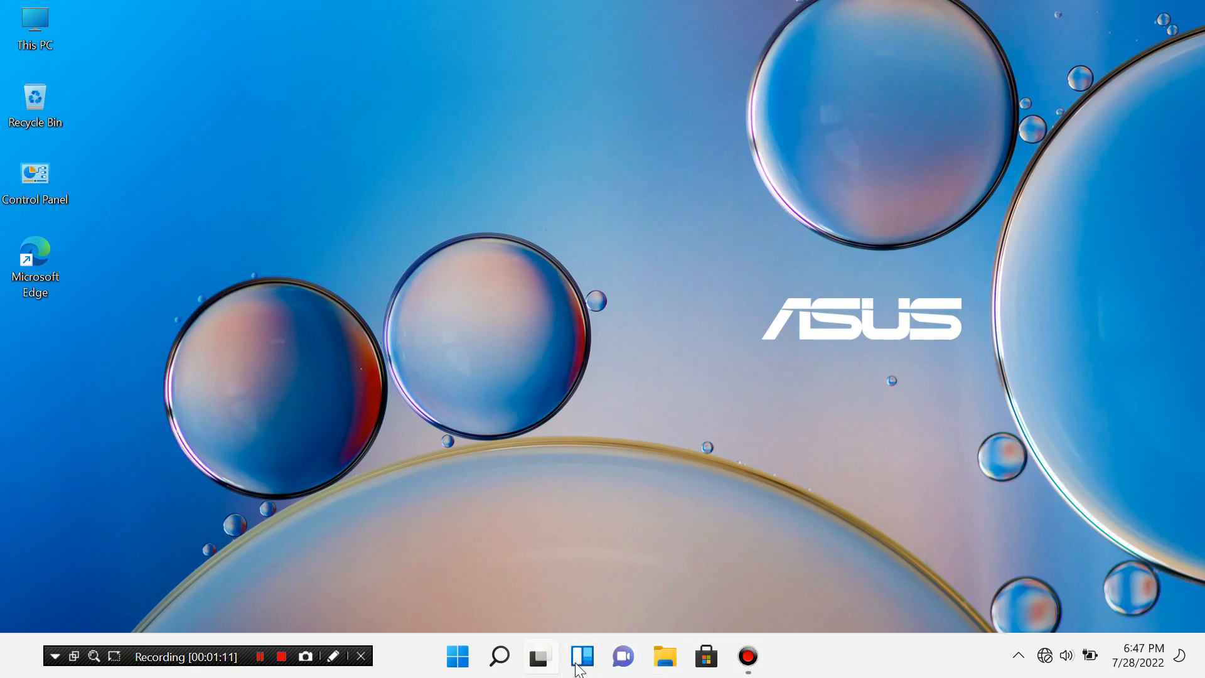
Hide the Task view, Widgets and Chat items from the taskbar in the taskbar settings
{"action": "right_click", "coordinate": [850, 658]}
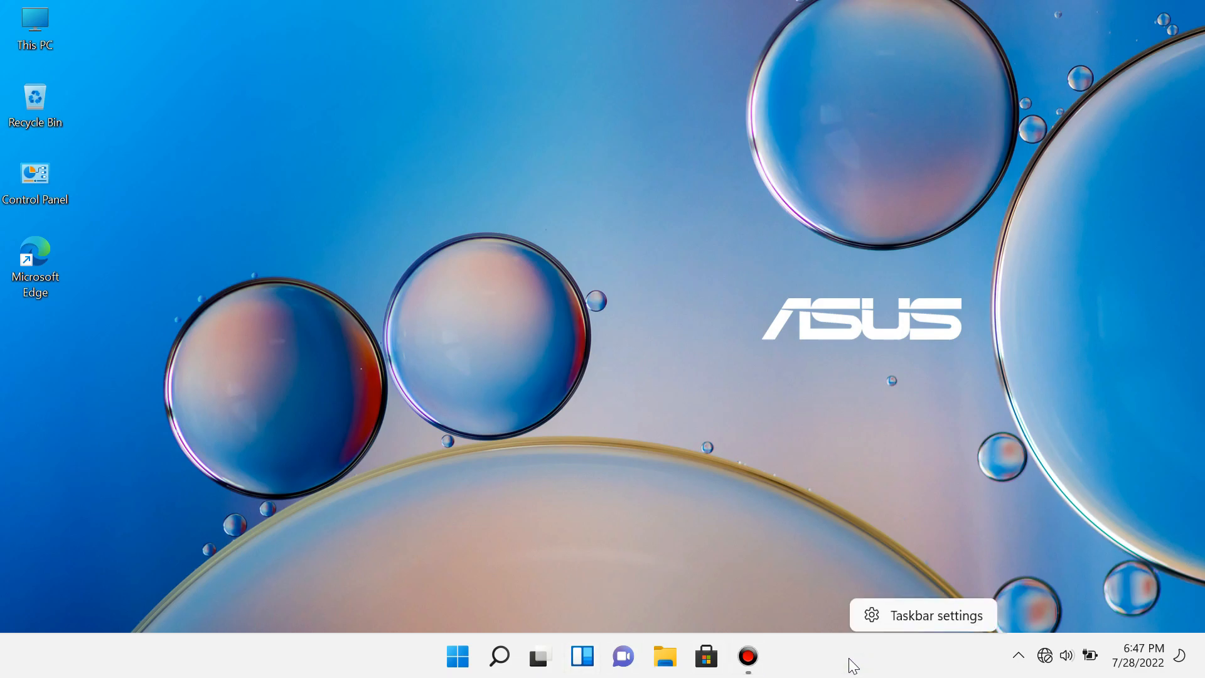
{"action": "left_click", "coordinate": [923, 615]}
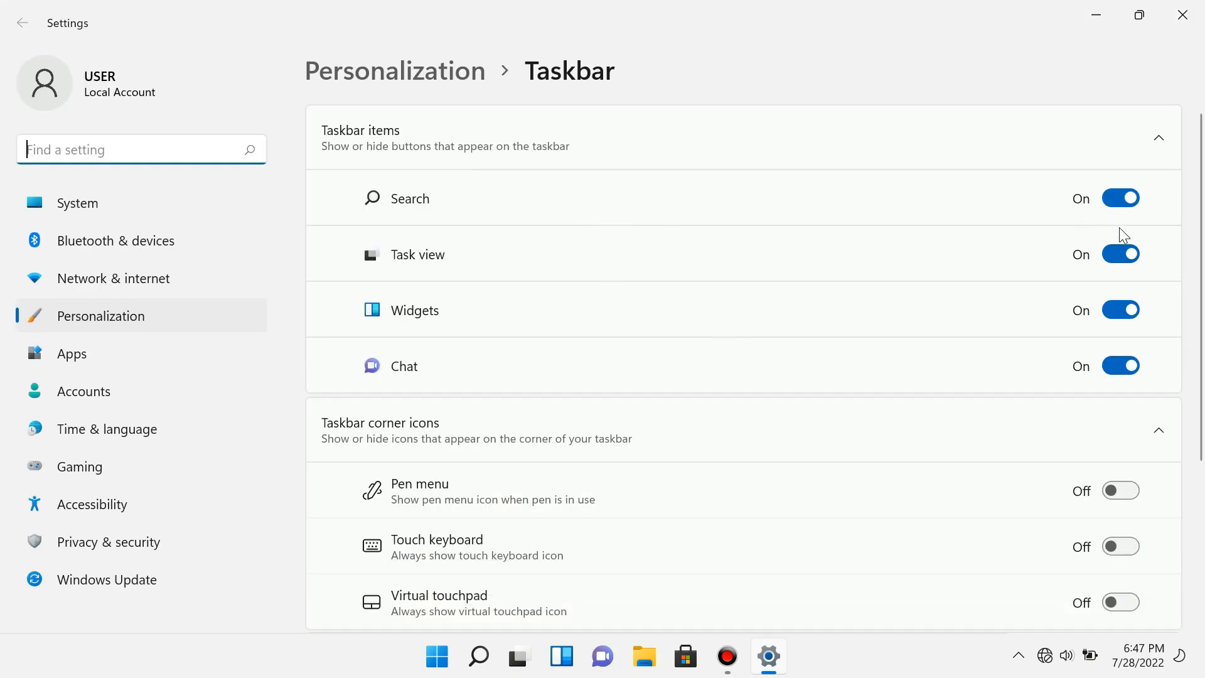
{"action": "left_click", "coordinate": [1124, 267]}
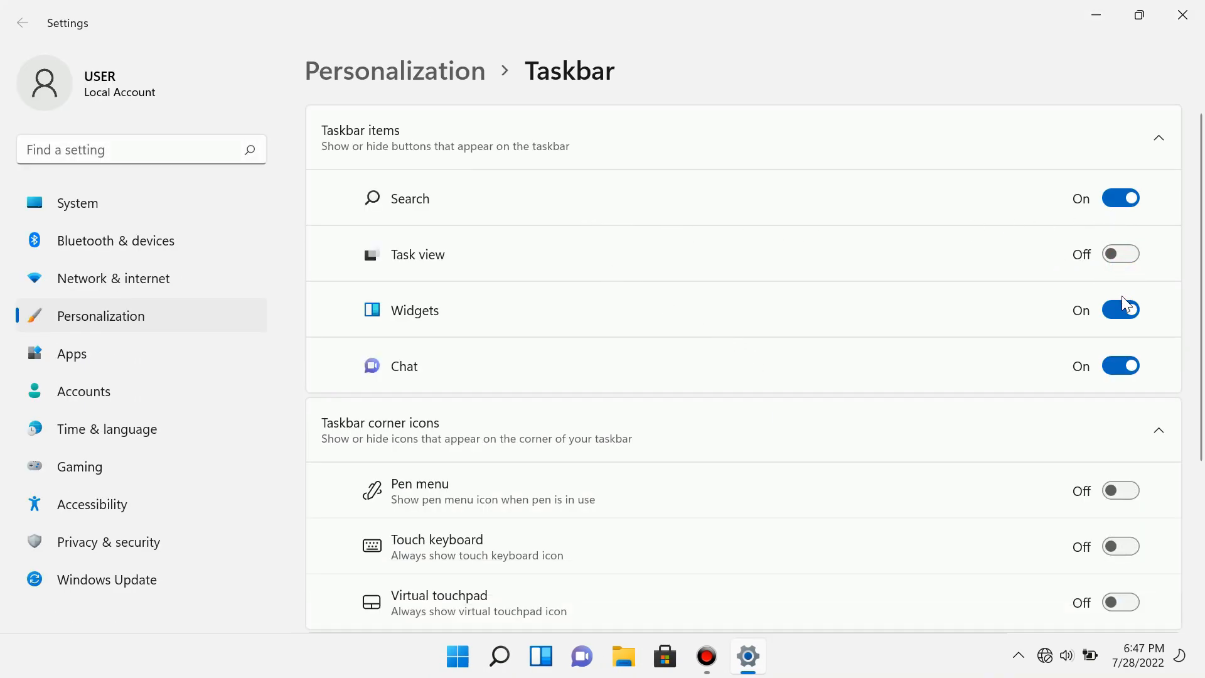
{"action": "left_click", "coordinate": [1124, 320]}
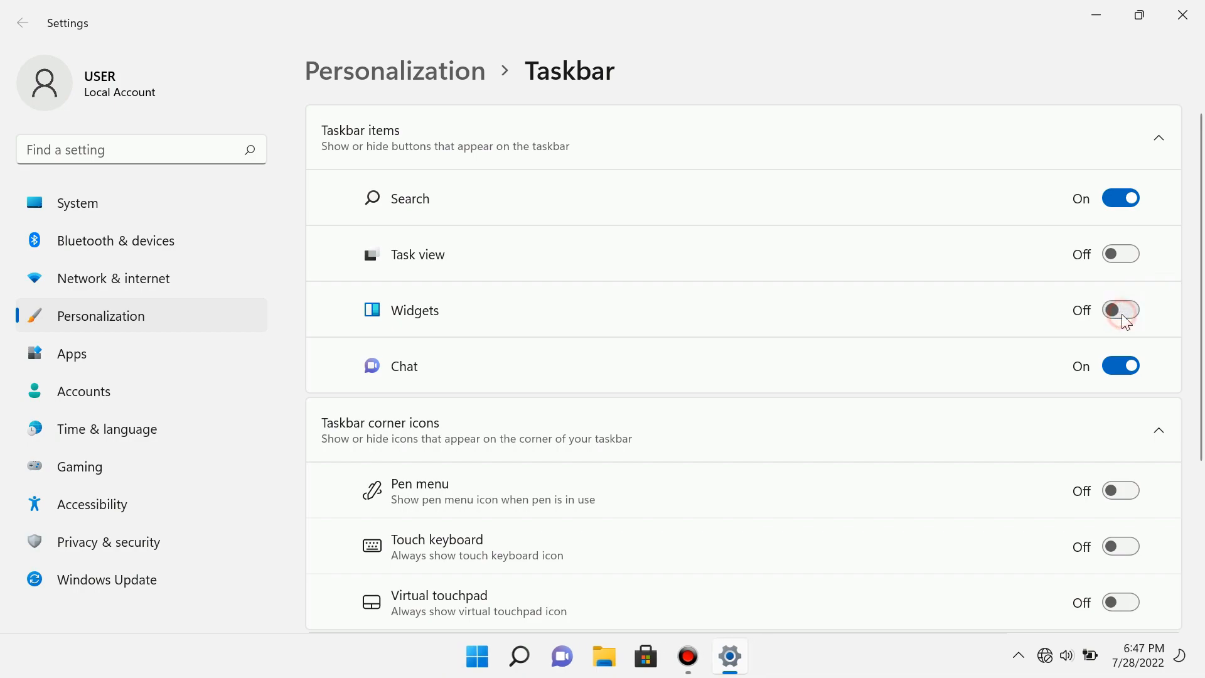
{"action": "left_click", "coordinate": [1125, 370]}
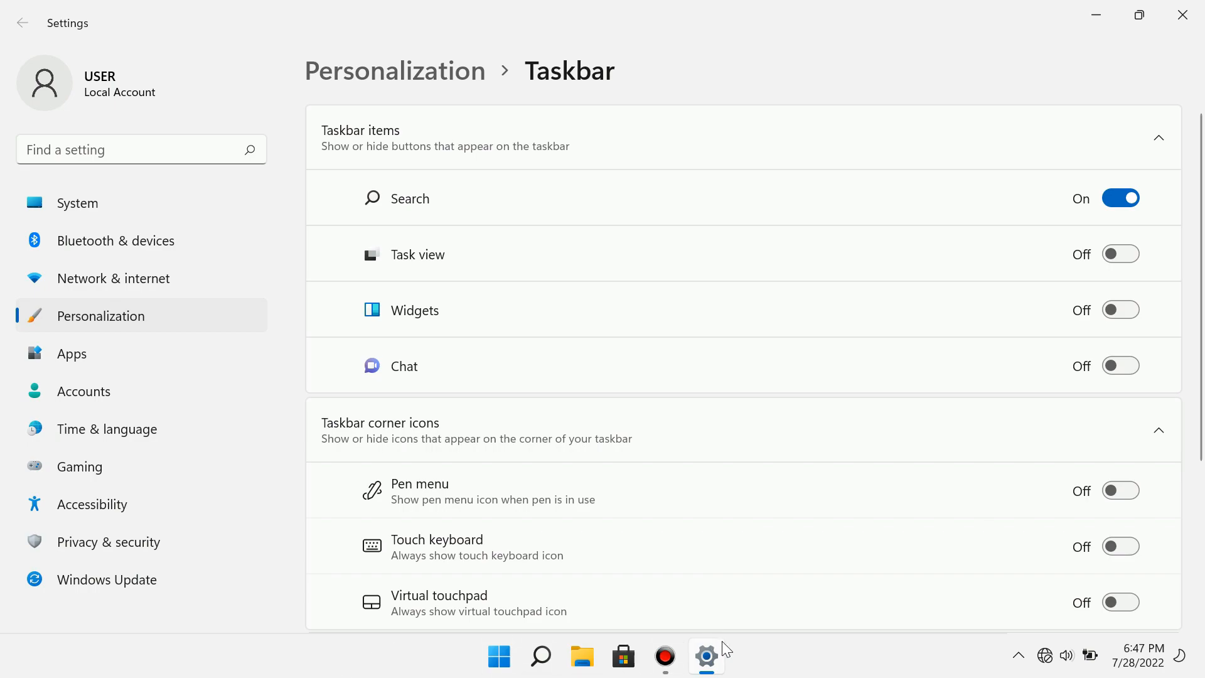
{"action": "mouse_move", "coordinate": [707, 655]}
Try Left alignment and automatic hiding in the taskbar behaviors, returning the alignment to Center and turning hiding back off
{"action": "left_click", "coordinate": [458, 434]}
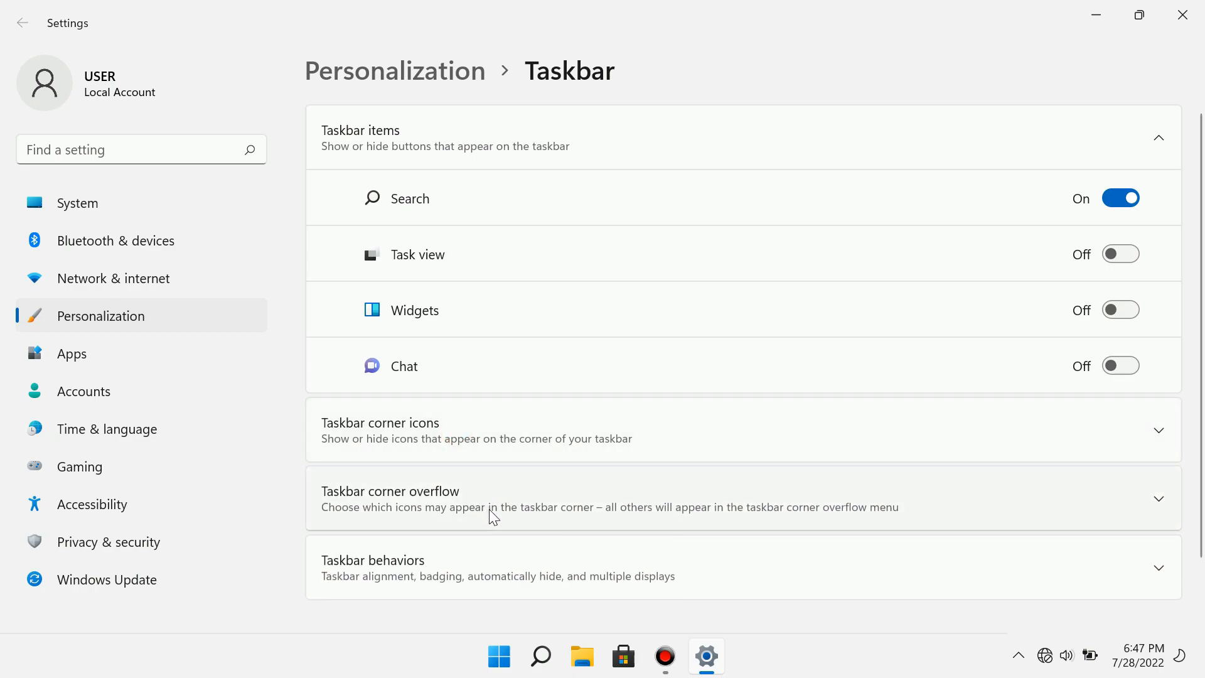
{"action": "left_click", "coordinate": [493, 566]}
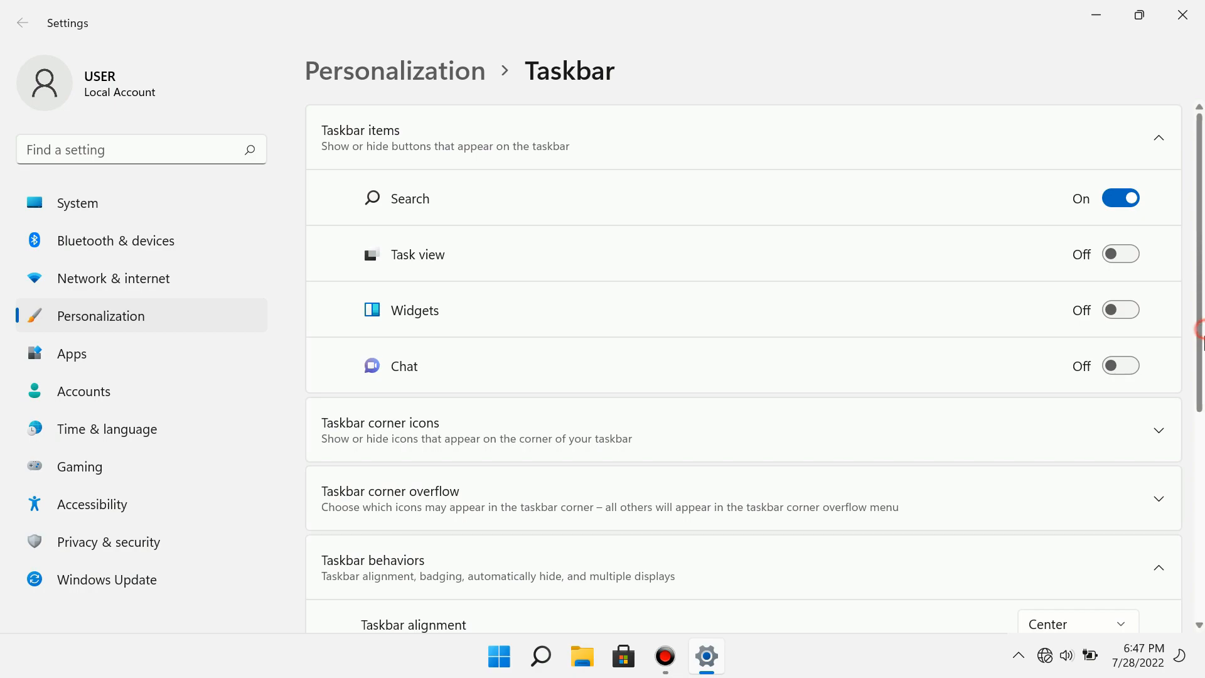
{"action": "left_click_drag", "start_coordinate": [1202, 336], "coordinate": [1204, 534]}
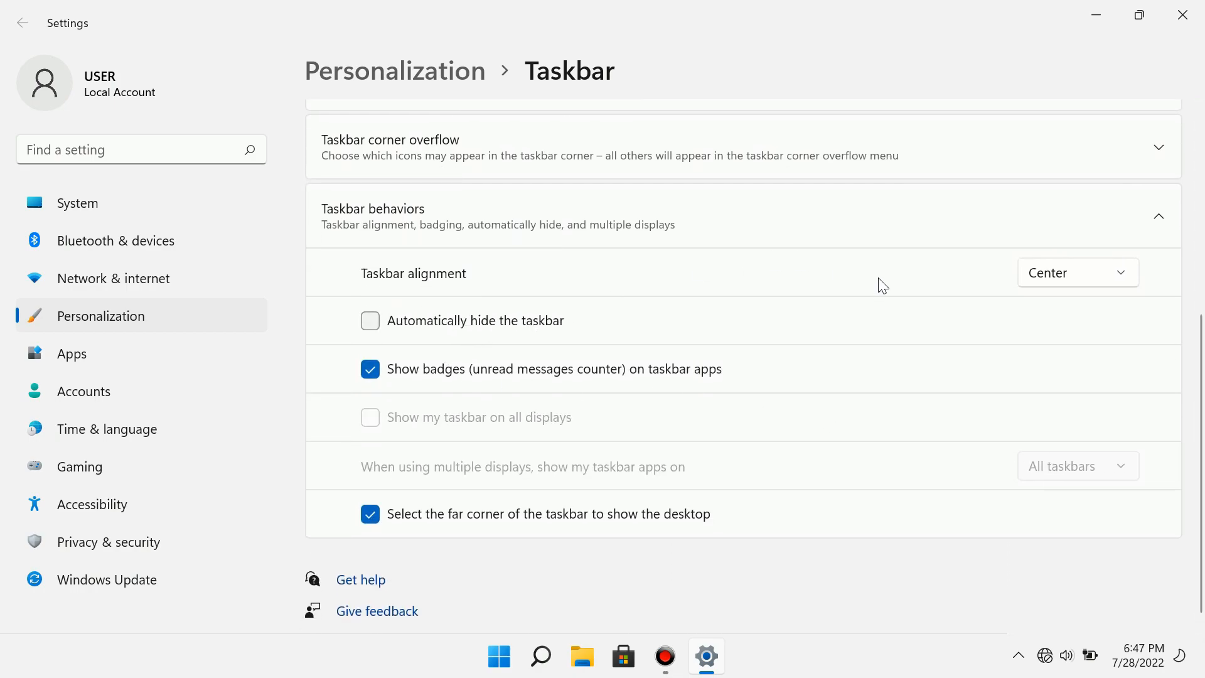
{"action": "left_click", "coordinate": [1055, 281]}
{"action": "left_click", "coordinate": [1040, 249]}
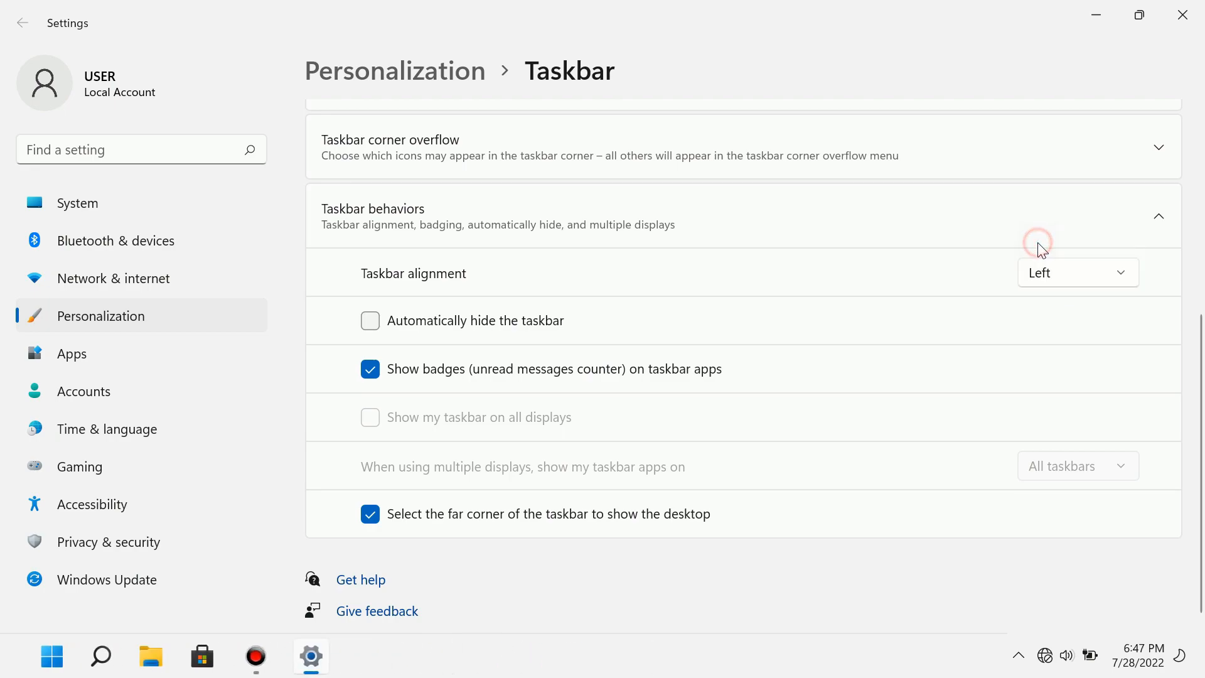
{"action": "left_click", "coordinate": [1067, 273]}
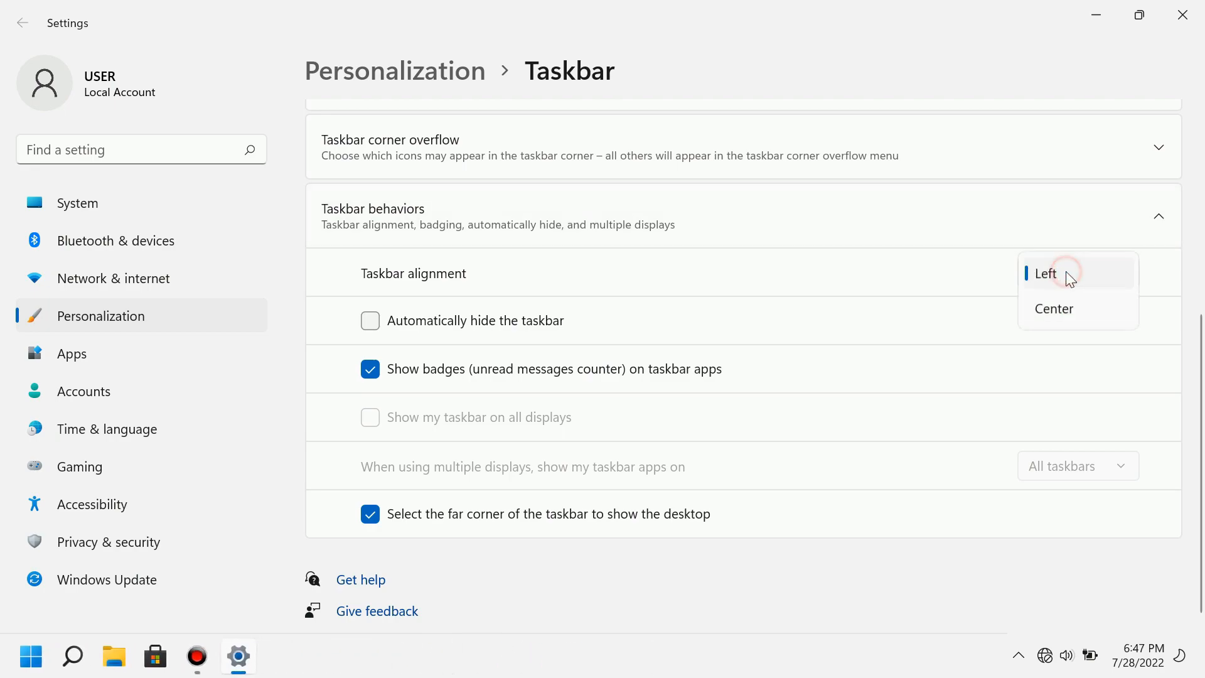
{"action": "left_click", "coordinate": [1071, 301]}
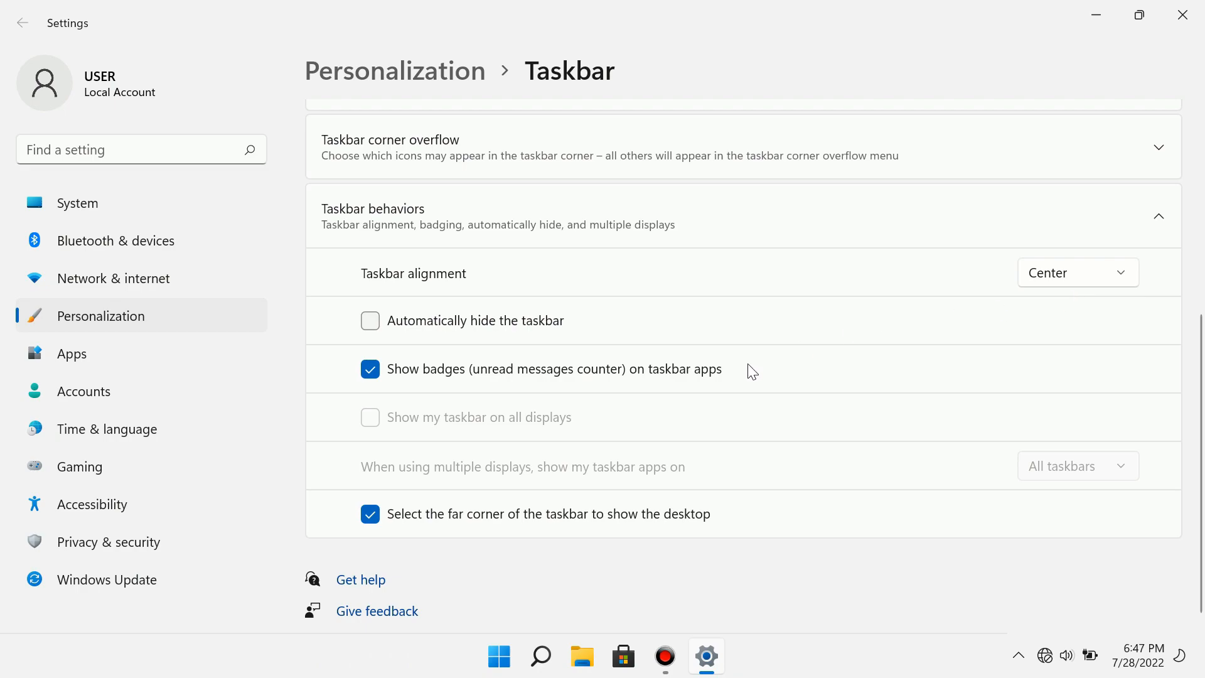
{"action": "left_click", "coordinate": [530, 324]}
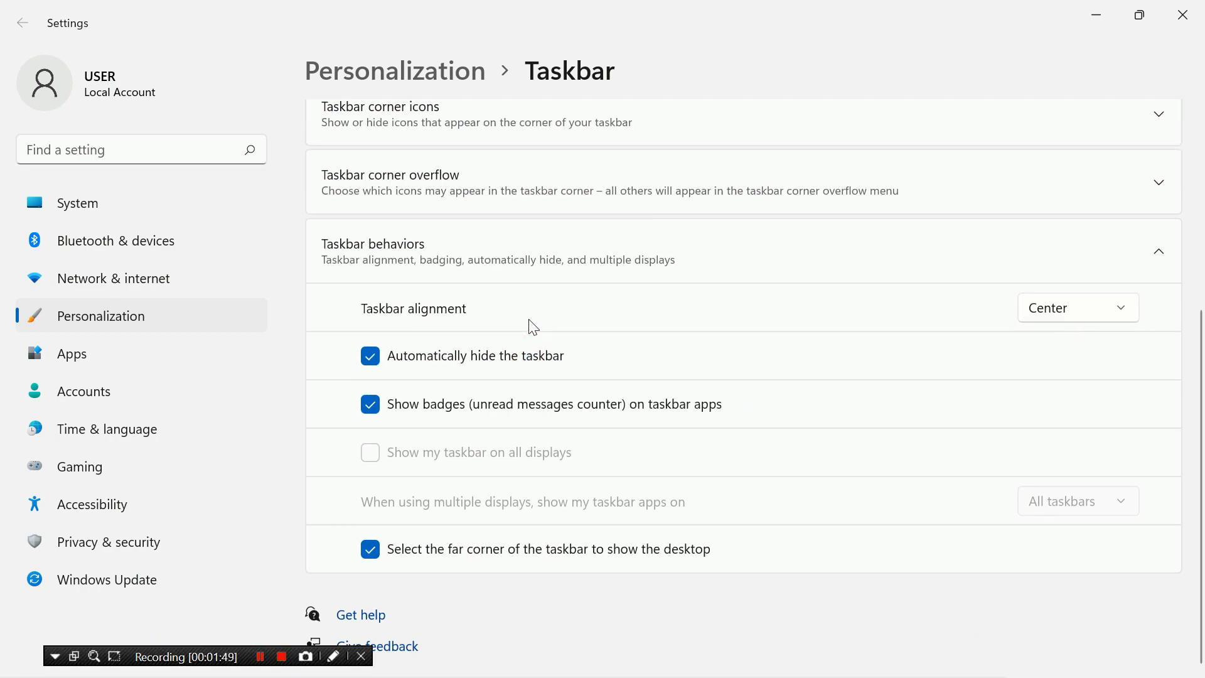
{"action": "left_click", "coordinate": [511, 363]}
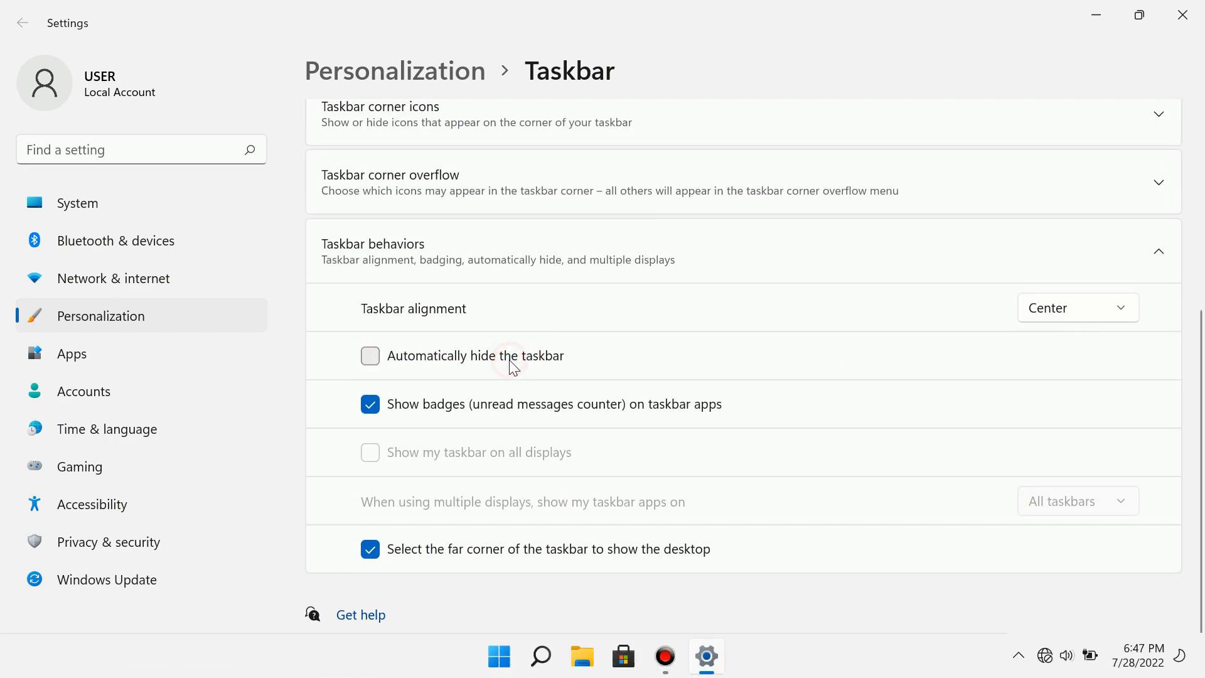
Close Settings, switch to File Explorer and stop showing recently used files and frequently used folders in Quick access through Folder Options
{"action": "left_click", "coordinate": [1182, 16]}
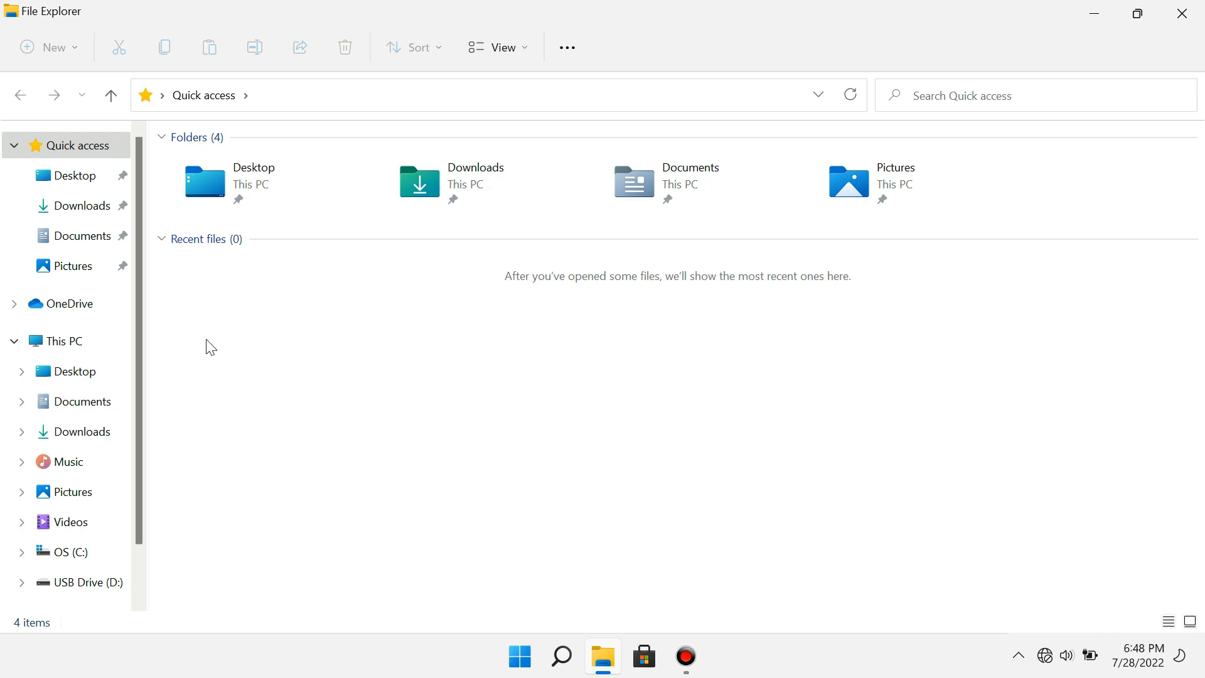
{"action": "left_click", "coordinate": [571, 51]}
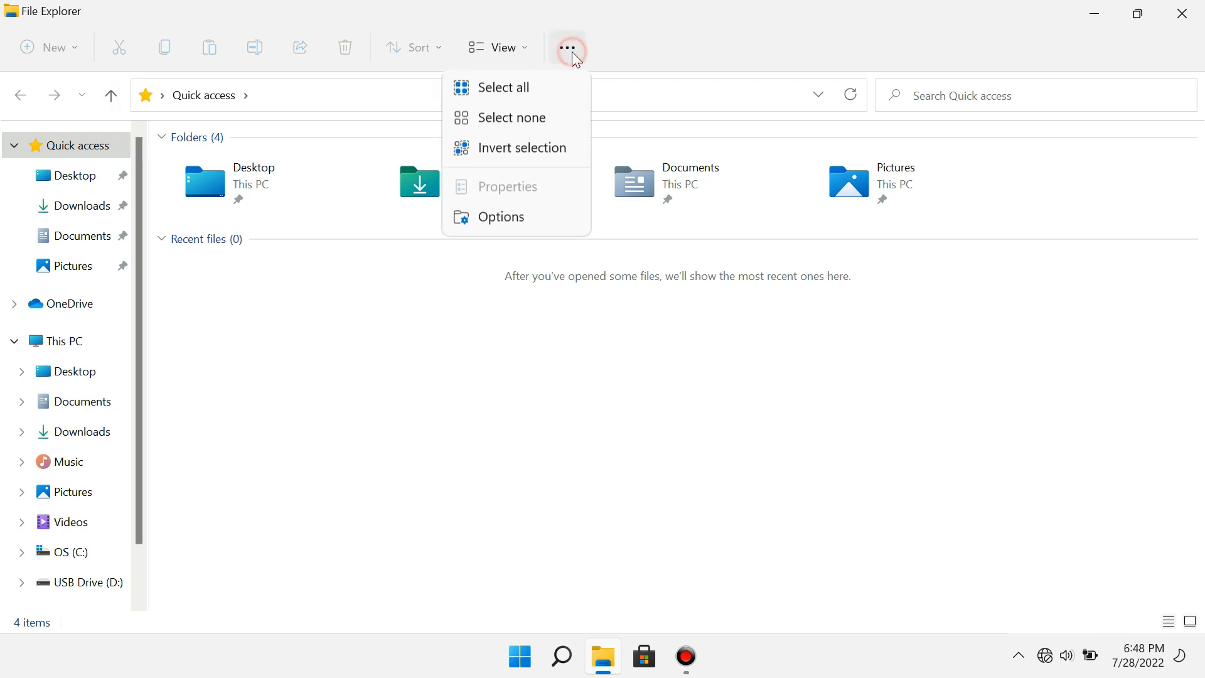
{"action": "left_click", "coordinate": [520, 226]}
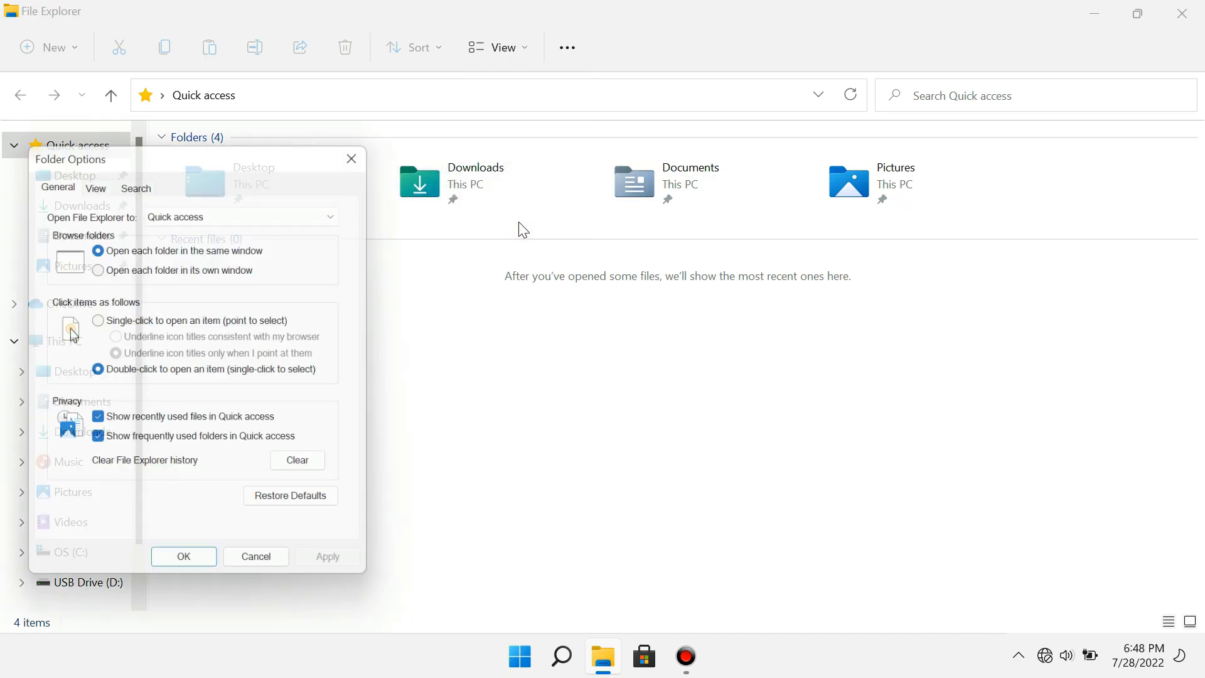
{"action": "left_click", "coordinate": [97, 423]}
{"action": "left_click", "coordinate": [96, 443]}
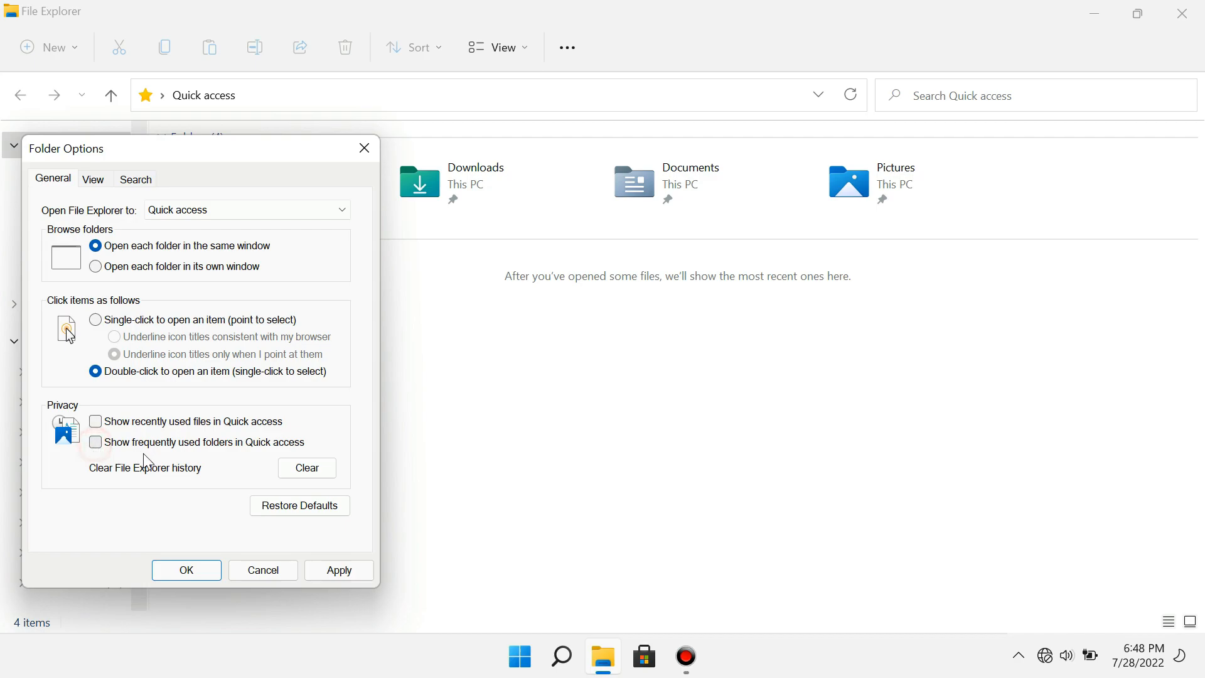
{"action": "left_click", "coordinate": [193, 574]}
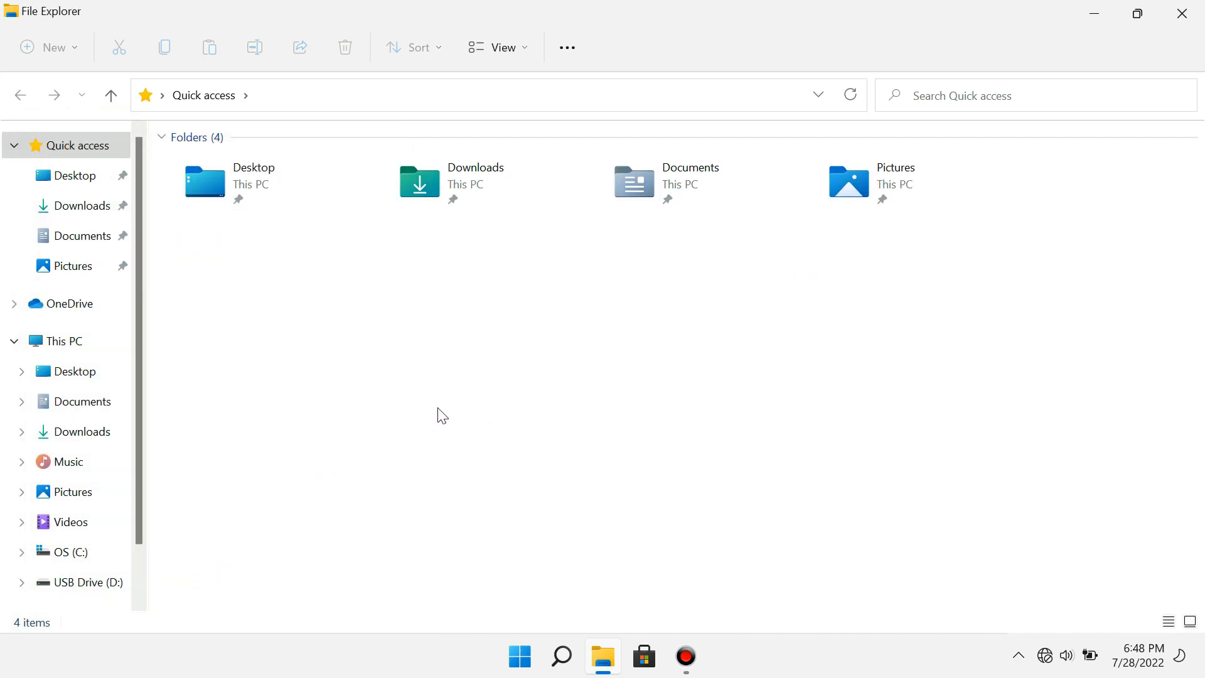
Show This PC in File Explorer and eject the USB Drive (D:)
{"action": "left_click", "coordinate": [96, 344]}
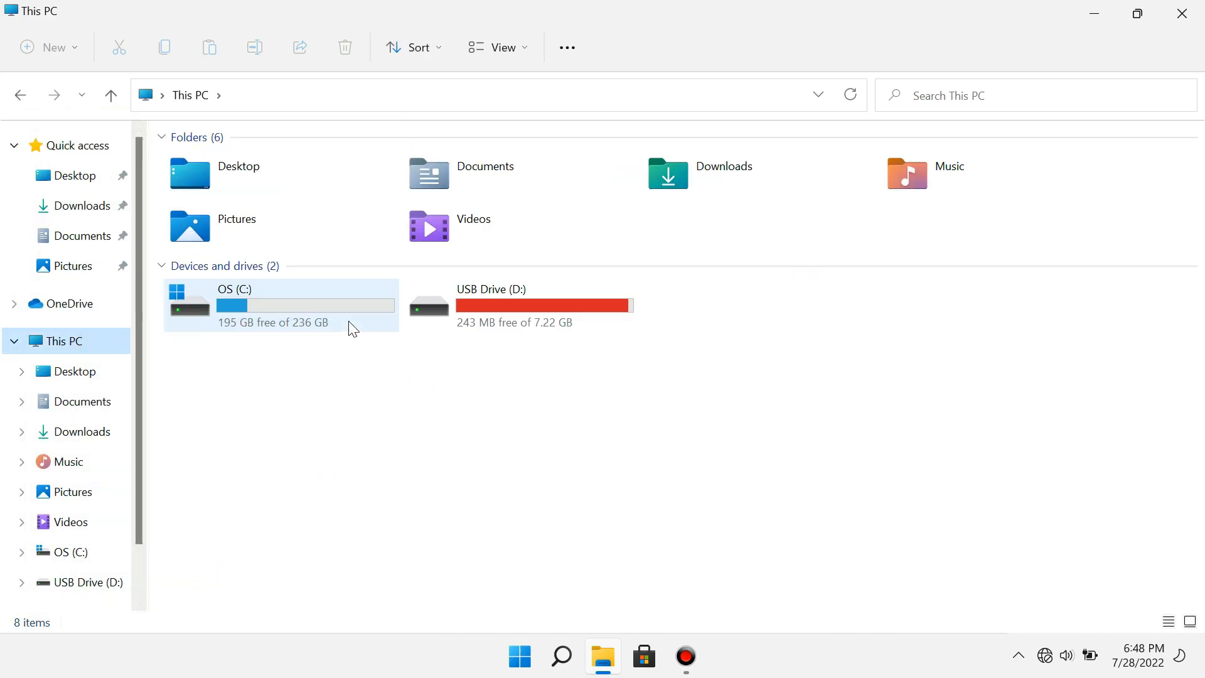
{"action": "right_click", "coordinate": [562, 303]}
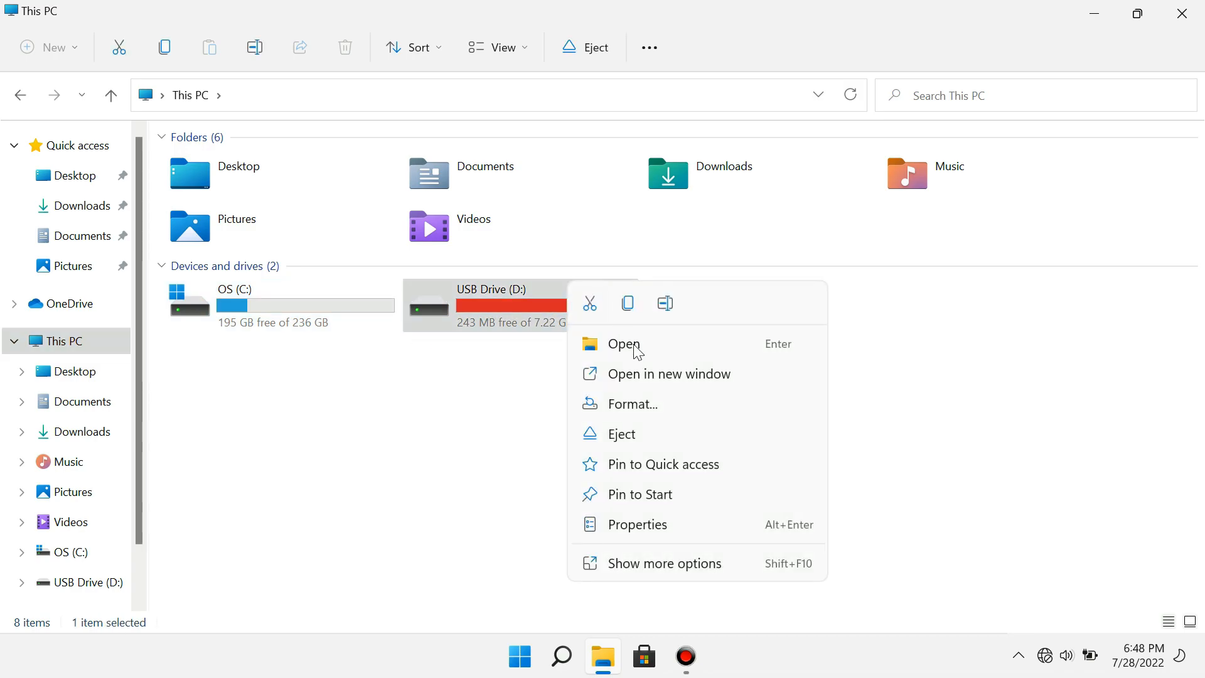
{"action": "left_click", "coordinate": [635, 438]}
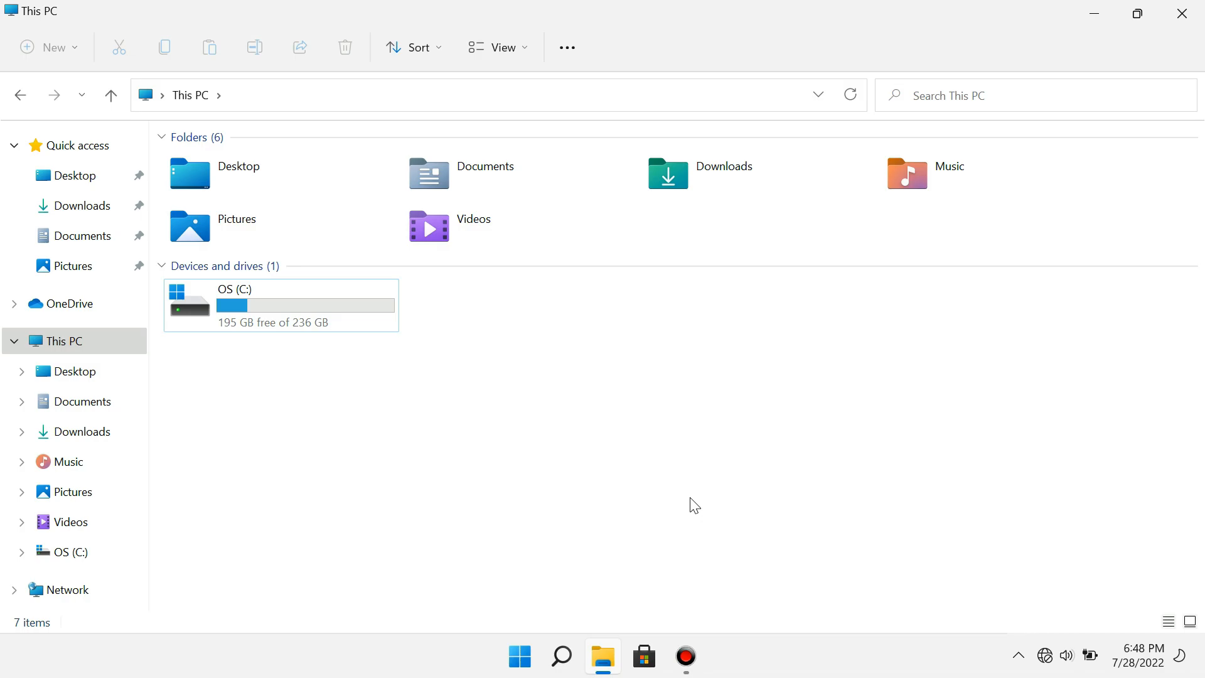
Open Computer Management from This PC's management option and show Disk Management
{"action": "left_click", "coordinate": [327, 300]}
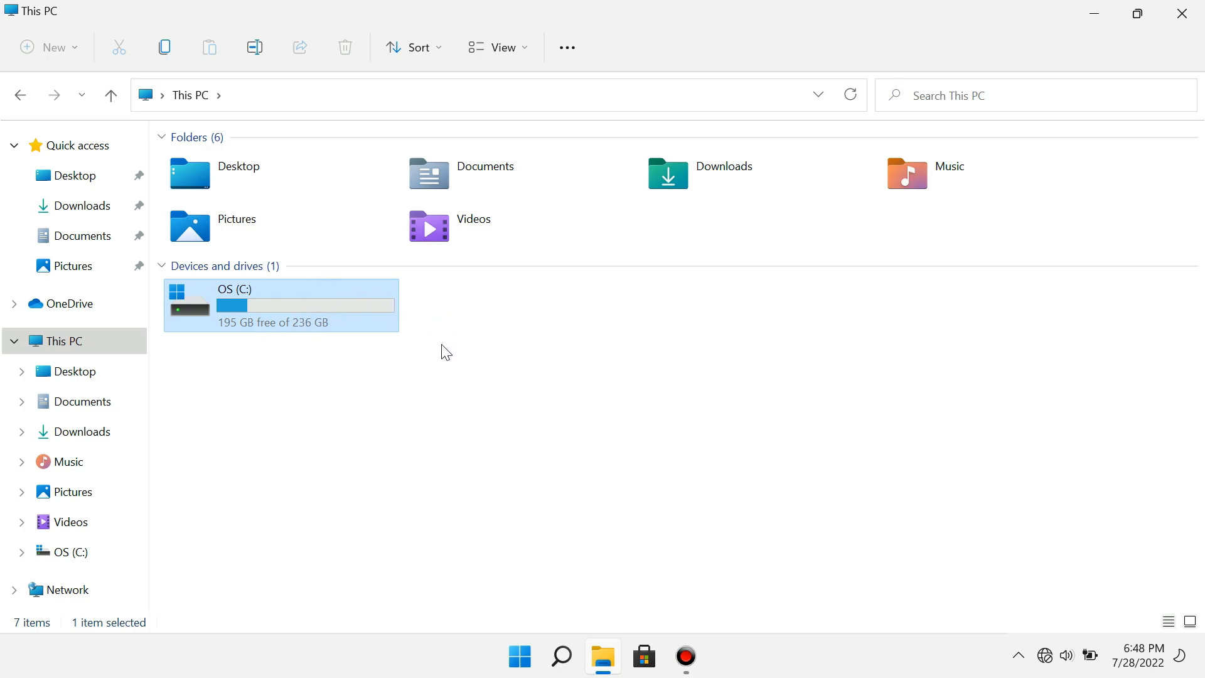
{"action": "right_click", "coordinate": [90, 353]}
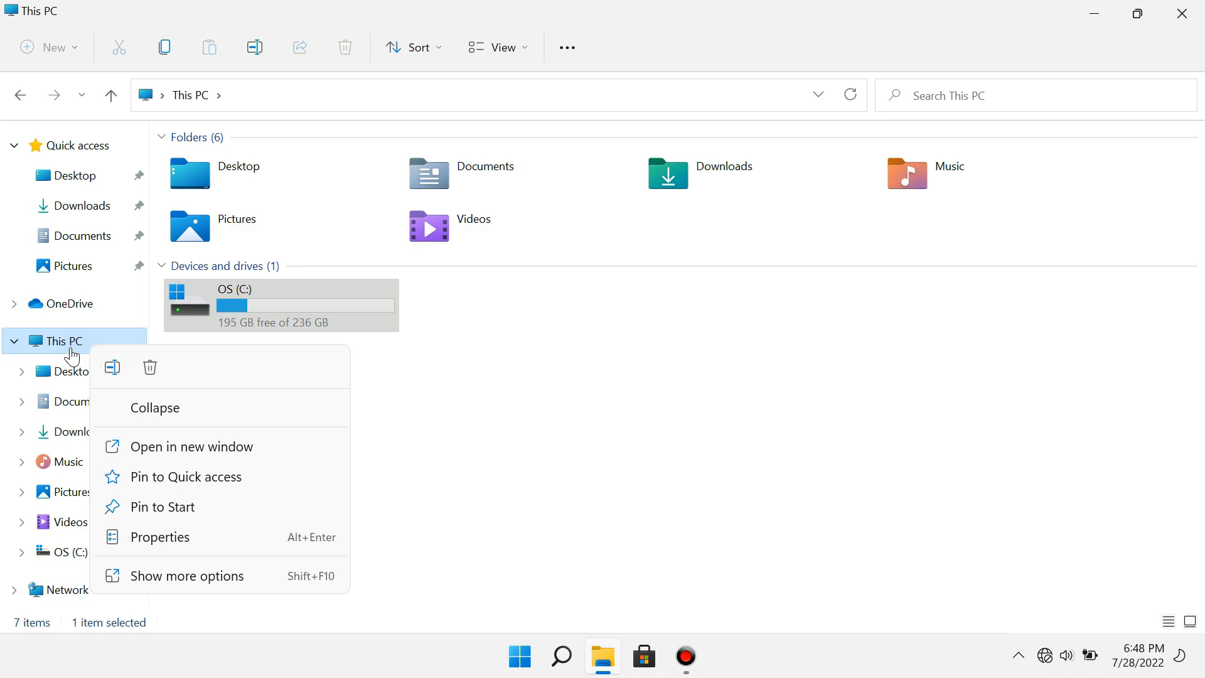
{"action": "left_click", "coordinate": [191, 577]}
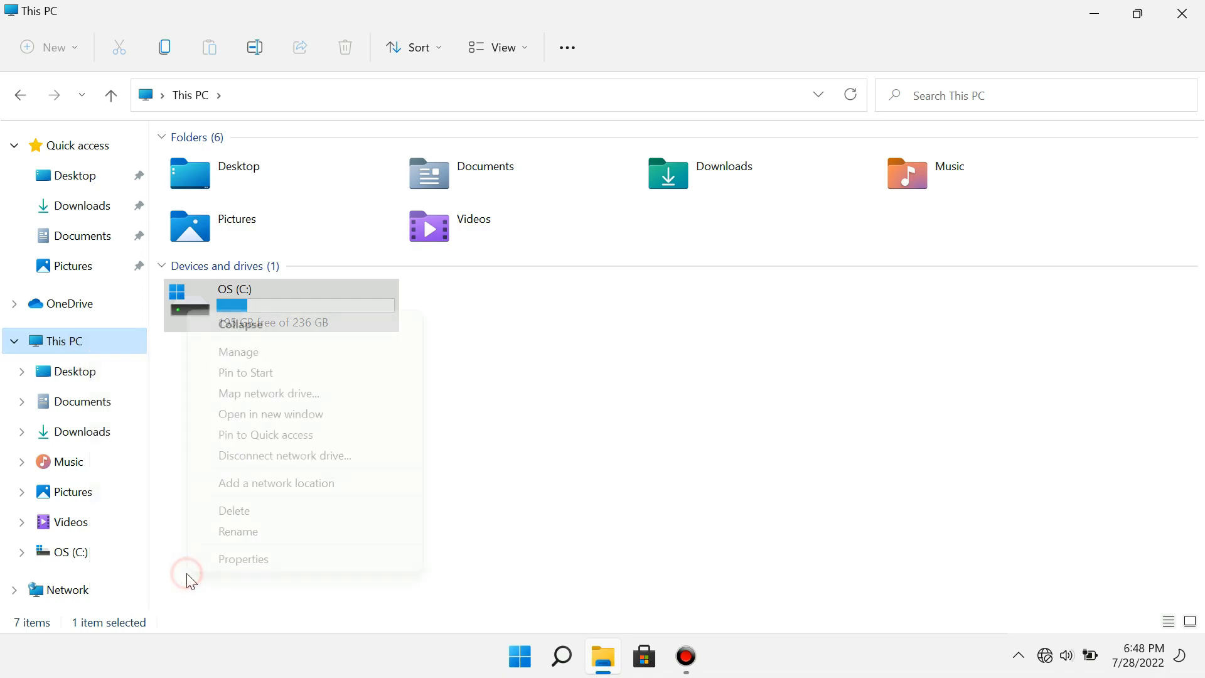
{"action": "left_click", "coordinate": [273, 353]}
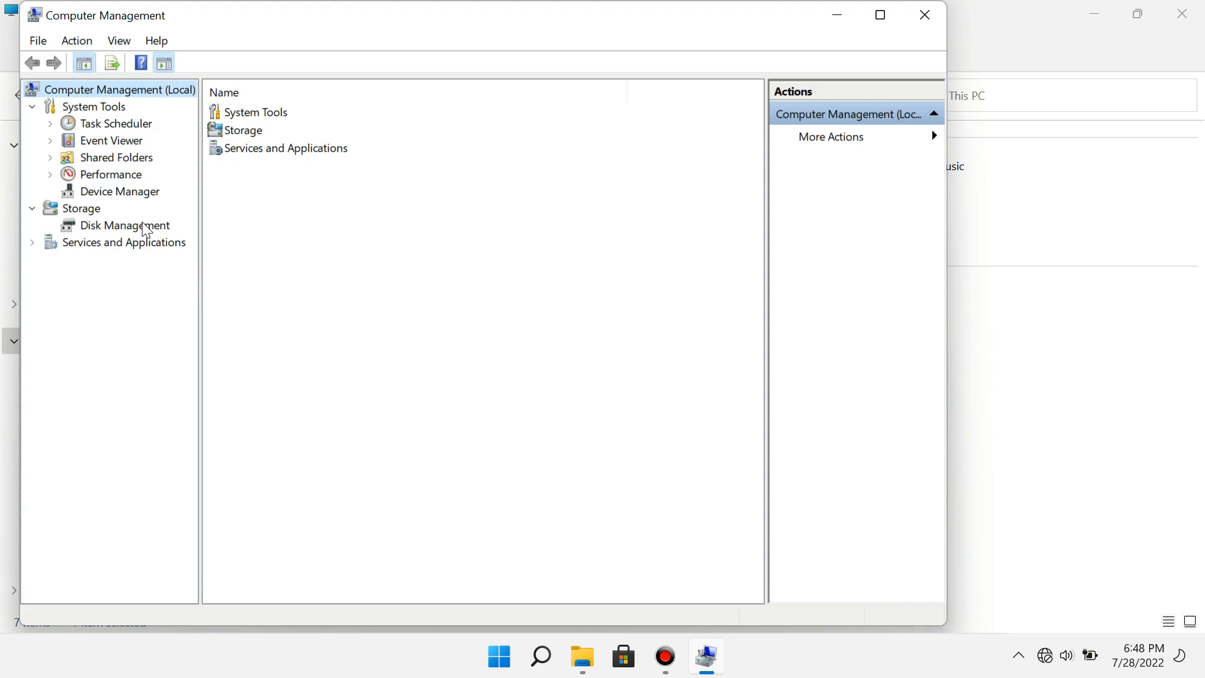
{"action": "left_click", "coordinate": [150, 227]}
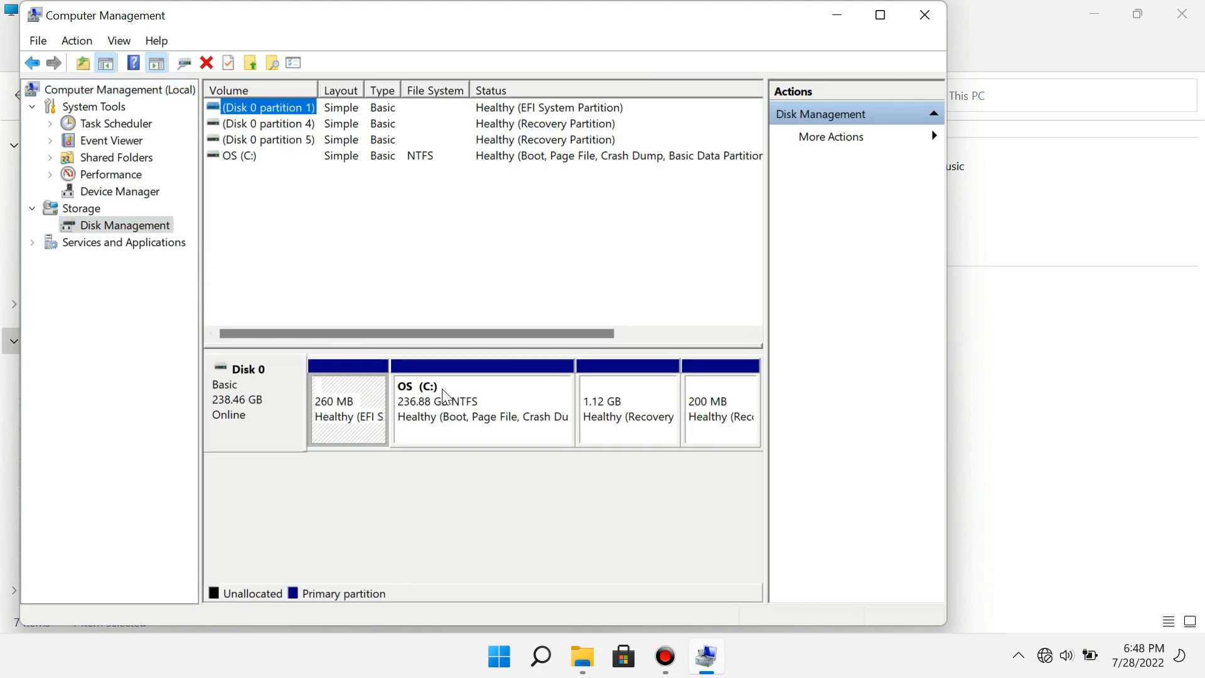
Shrink the OS (C:) volume by 103090 MB
{"action": "left_click", "coordinate": [453, 397]}
{"action": "right_click", "coordinate": [480, 403]}
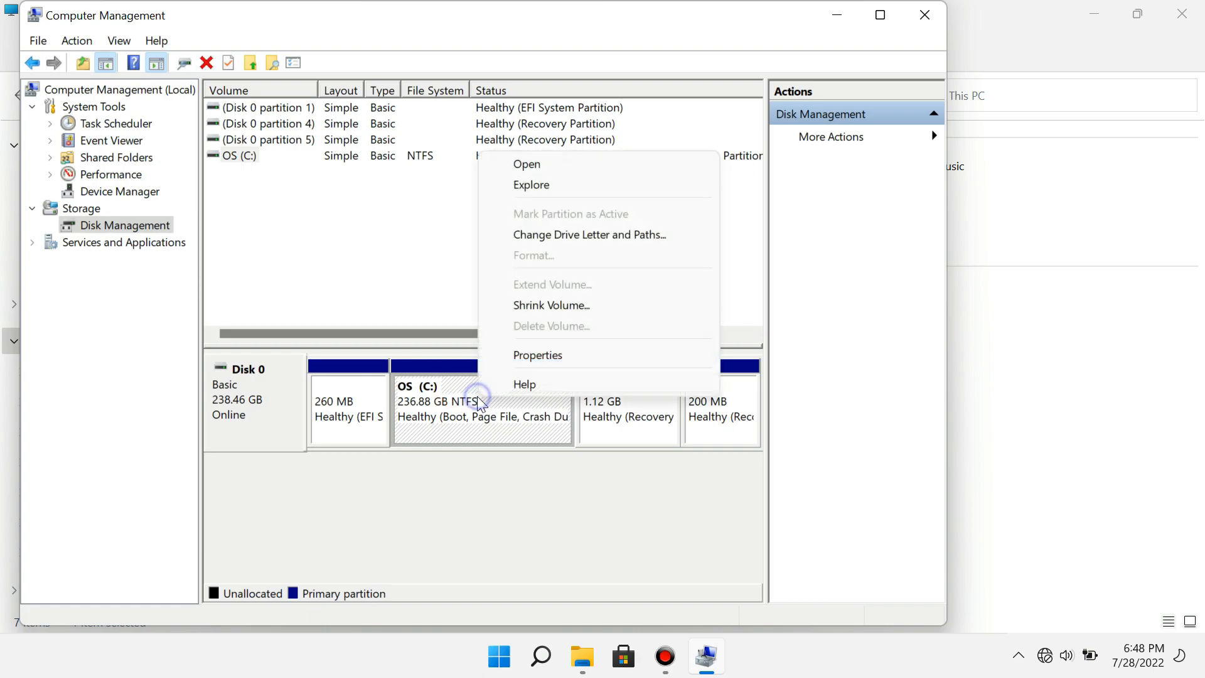
{"action": "left_click", "coordinate": [560, 307]}
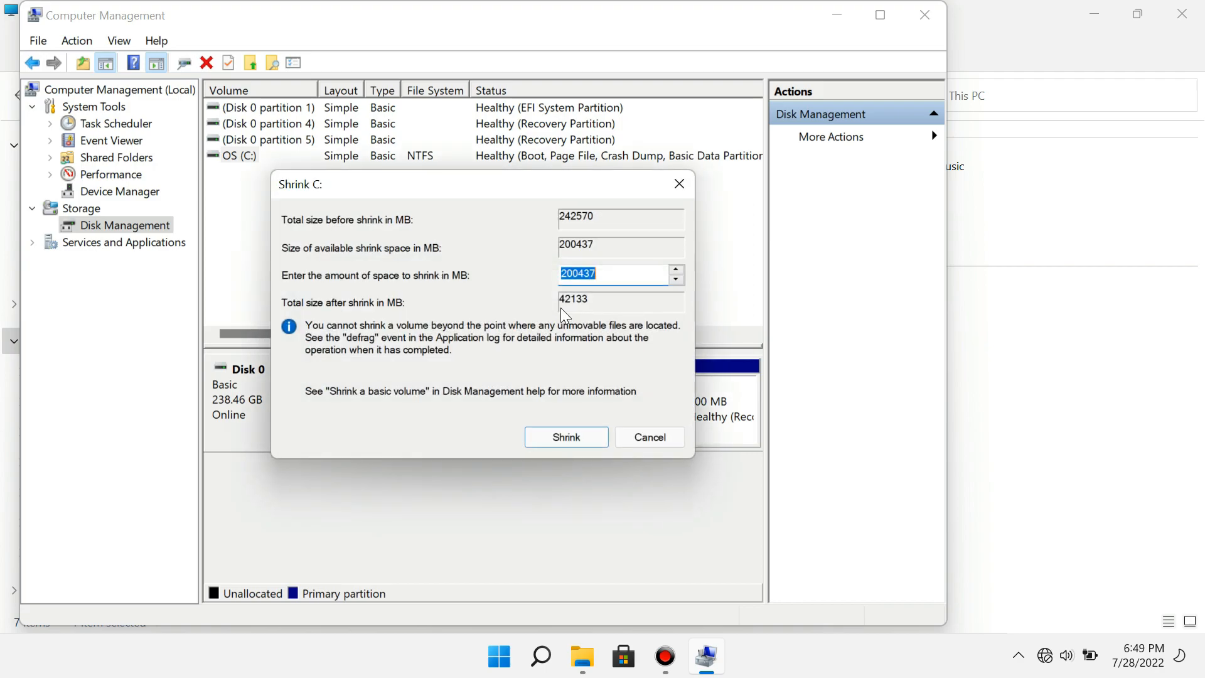
{"action": "type", "text": "103090"}
{"action": "left_click", "coordinate": [578, 438]}
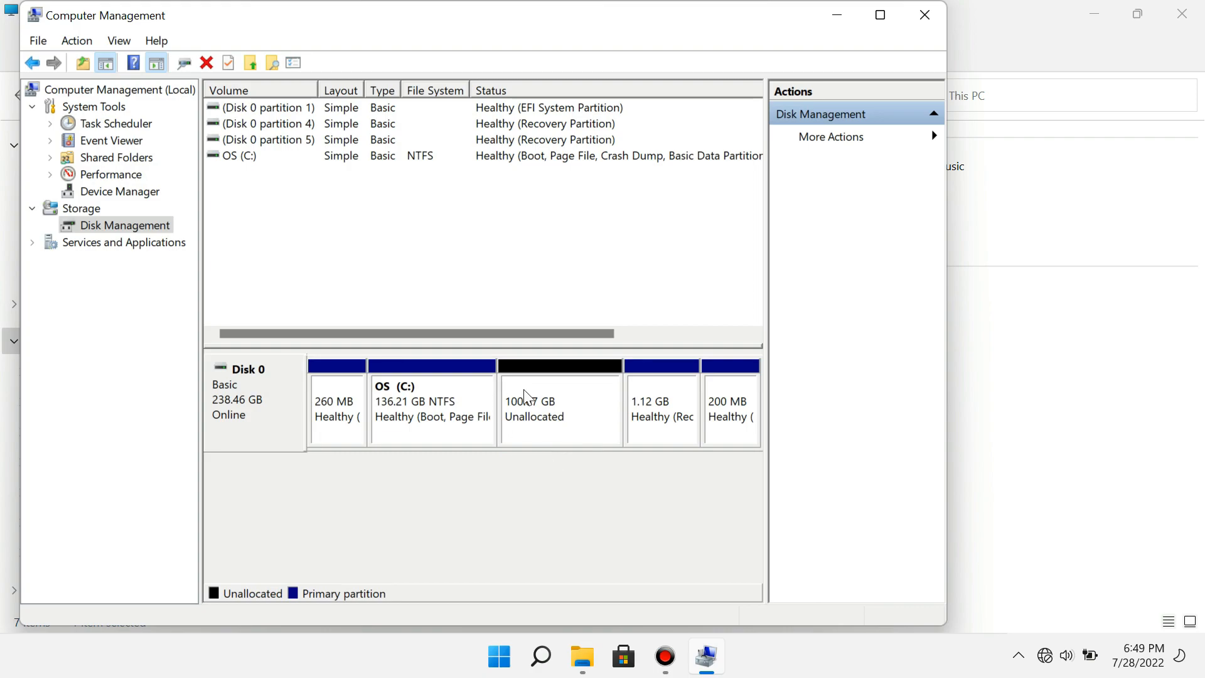
Extend the OS (C:) volume over all of the adjacent unallocated space, accepting the wizard's default settings
{"action": "left_click", "coordinate": [528, 428]}
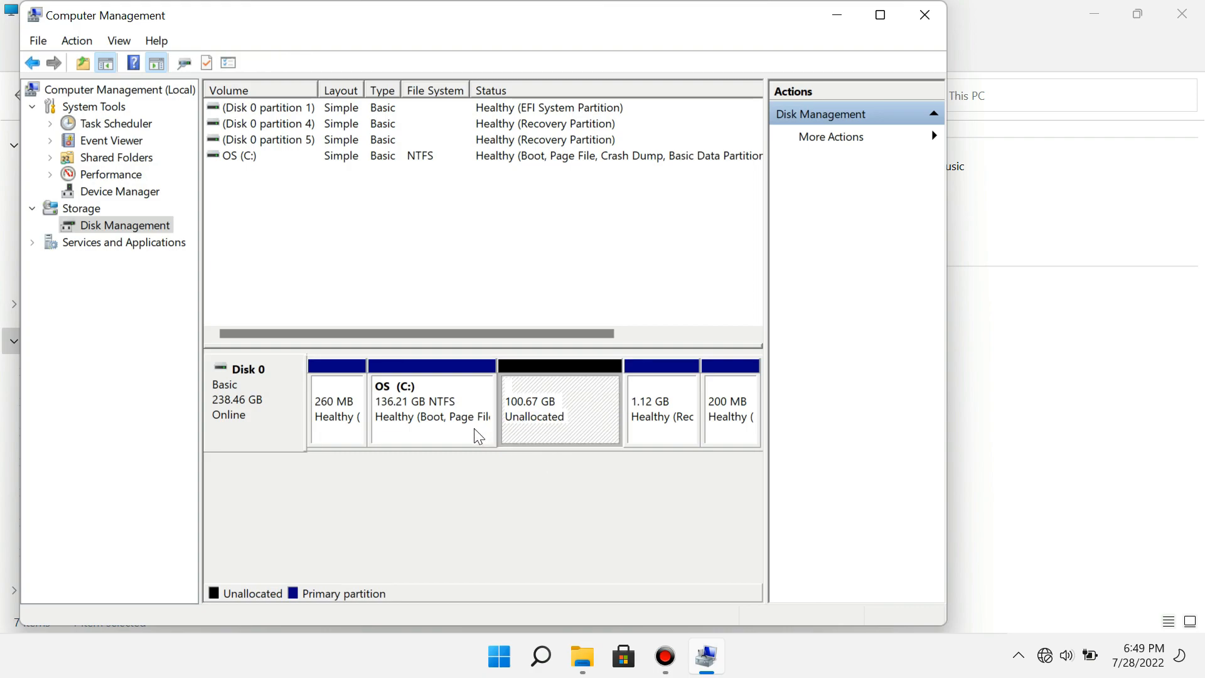
{"action": "left_click", "coordinate": [481, 427]}
{"action": "left_click", "coordinate": [541, 425]}
{"action": "right_click", "coordinate": [475, 426]}
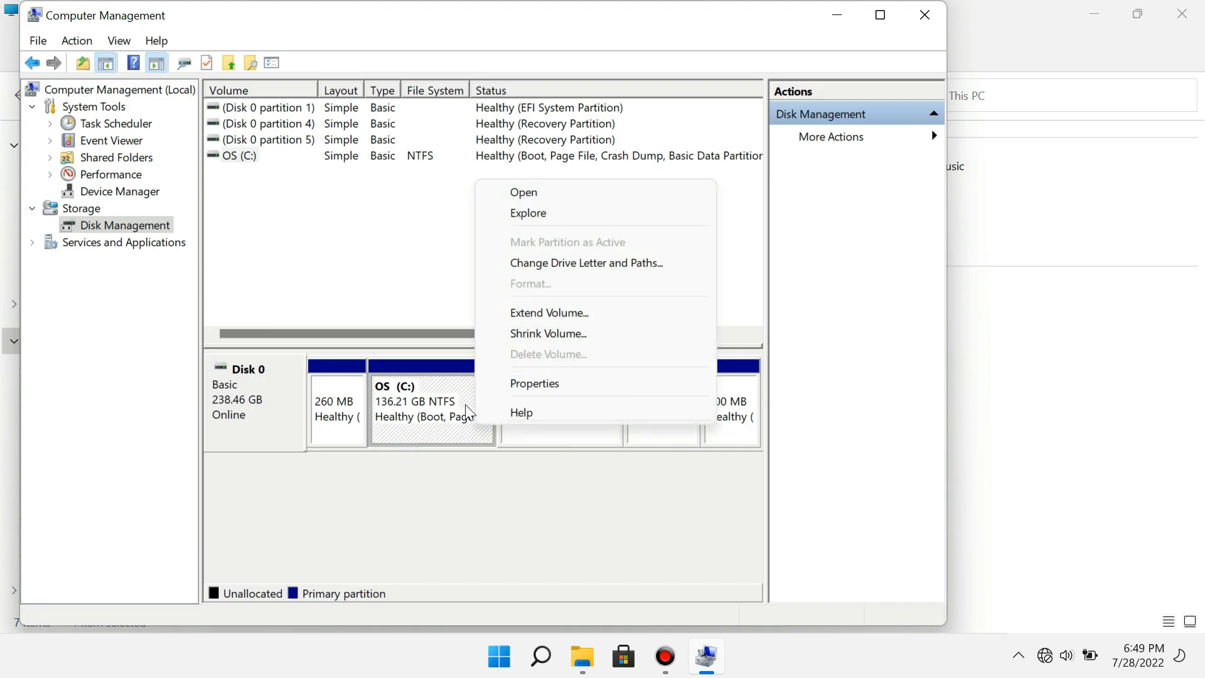
{"action": "left_click", "coordinate": [526, 318]}
{"action": "left_click", "coordinate": [562, 459]}
{"action": "left_click", "coordinate": [566, 458]}
{"action": "left_click", "coordinate": [568, 459]}
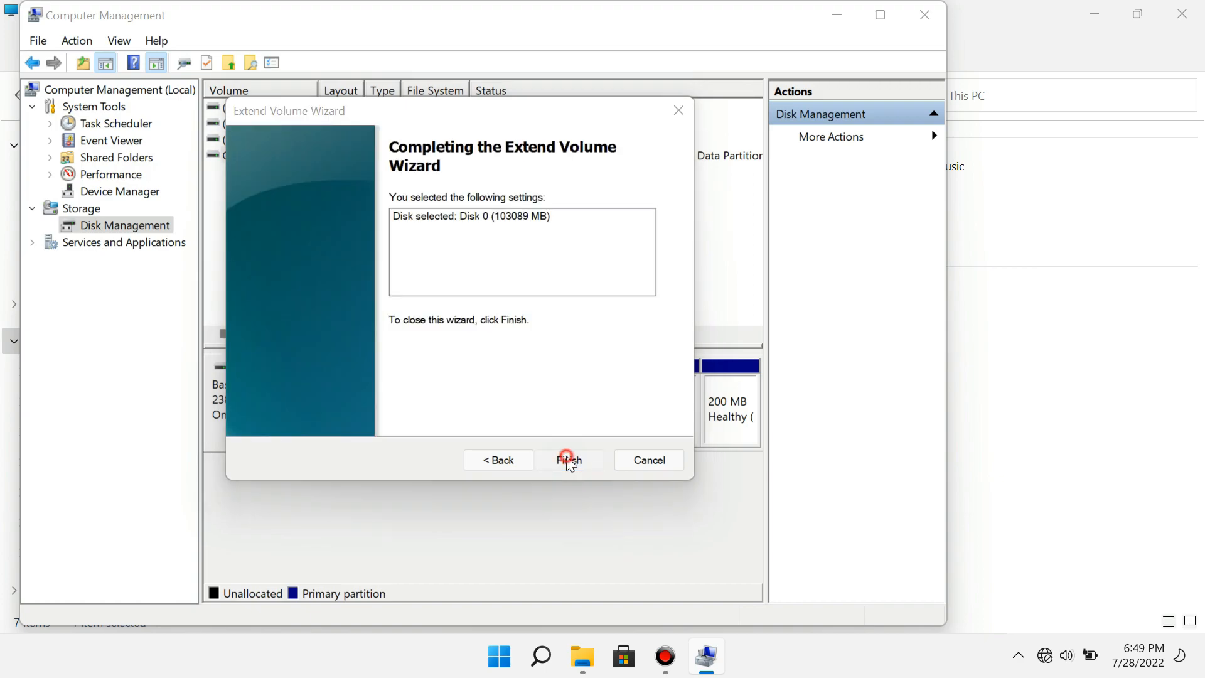
Shrink the restored OS (C:) volume again, entering 103090 MB as the amount of space to shrink
{"action": "left_click", "coordinate": [487, 431]}
{"action": "right_click", "coordinate": [487, 425]}
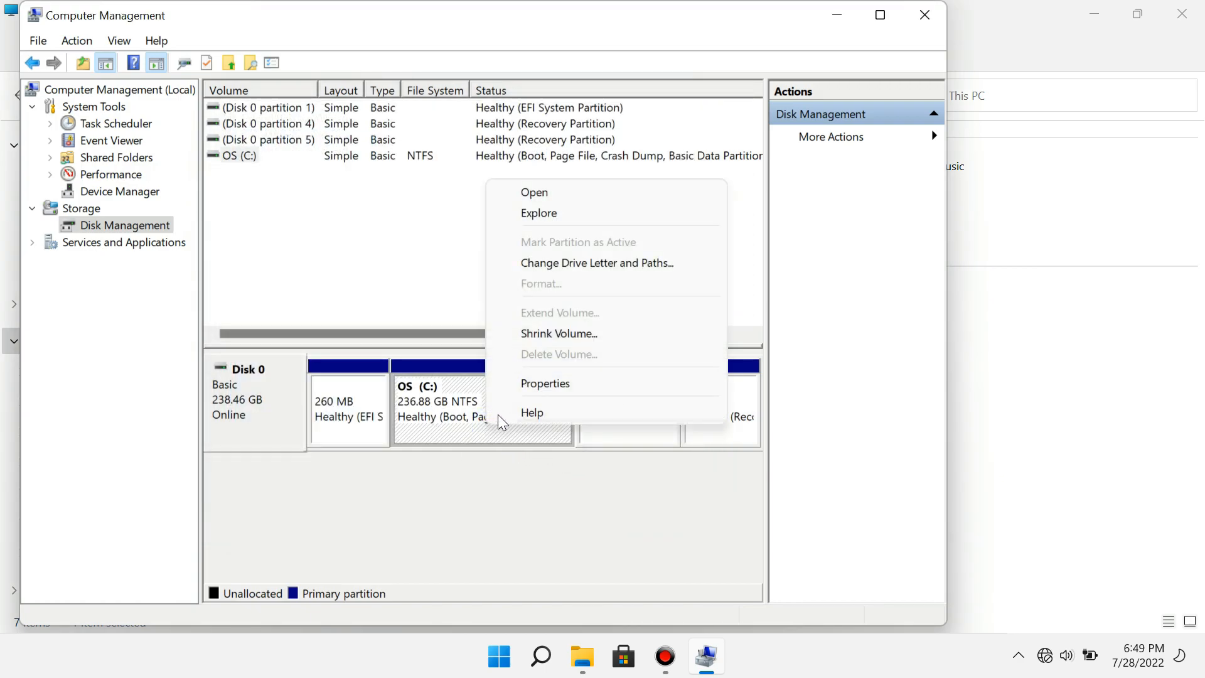
{"action": "left_click", "coordinate": [544, 334]}
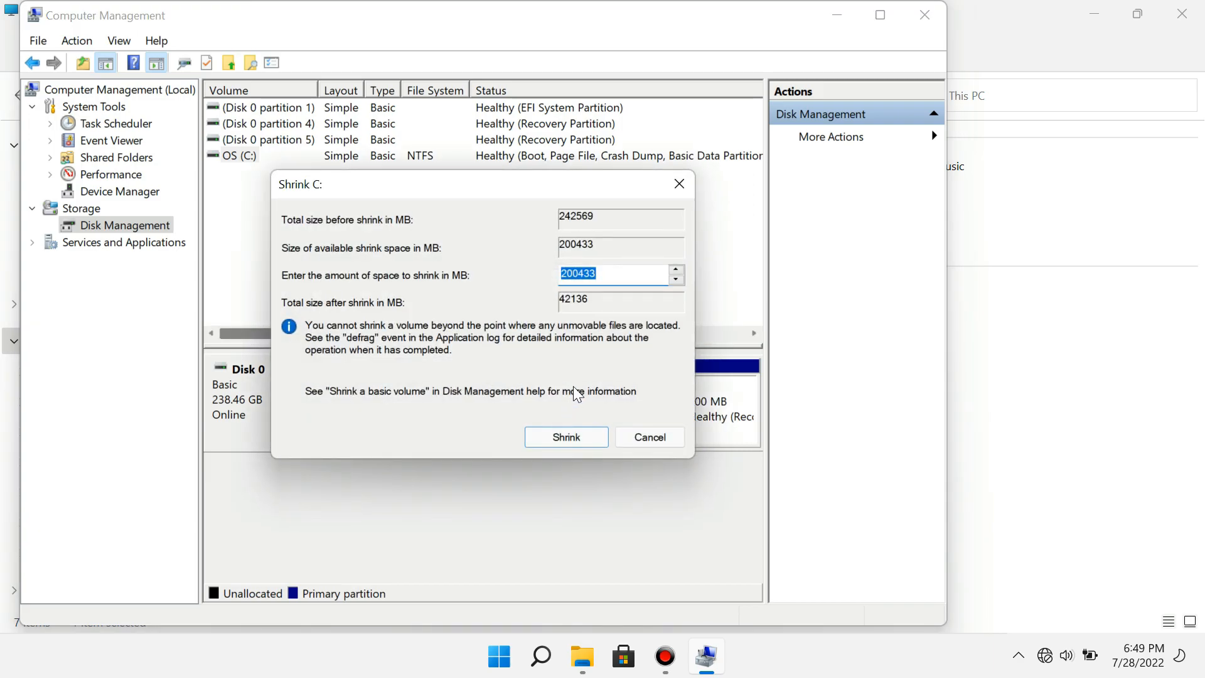
{"action": "type", "text": "10390"}
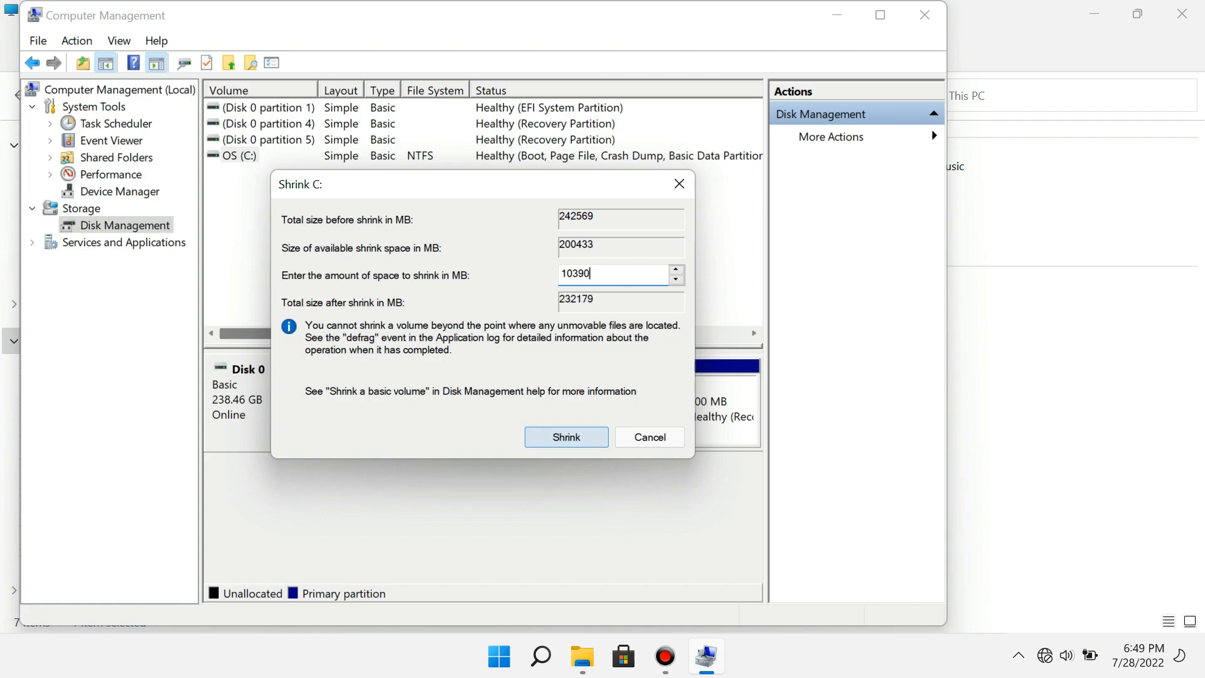
{"action": "left_click", "coordinate": [578, 268]}
{"action": "type", "text": "0"}
{"action": "left_click", "coordinate": [547, 442]}
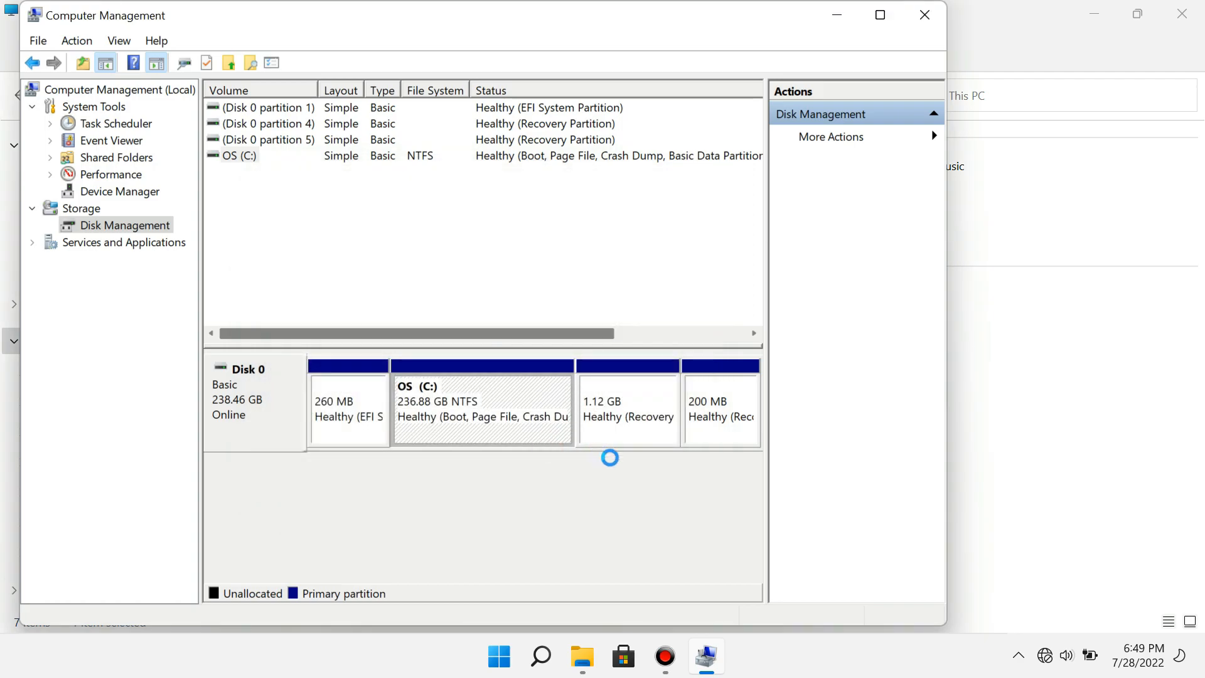
Start a new simple volume on the unallocated space, keeping the default size and assigning drive letter D
{"action": "left_click", "coordinate": [559, 418]}
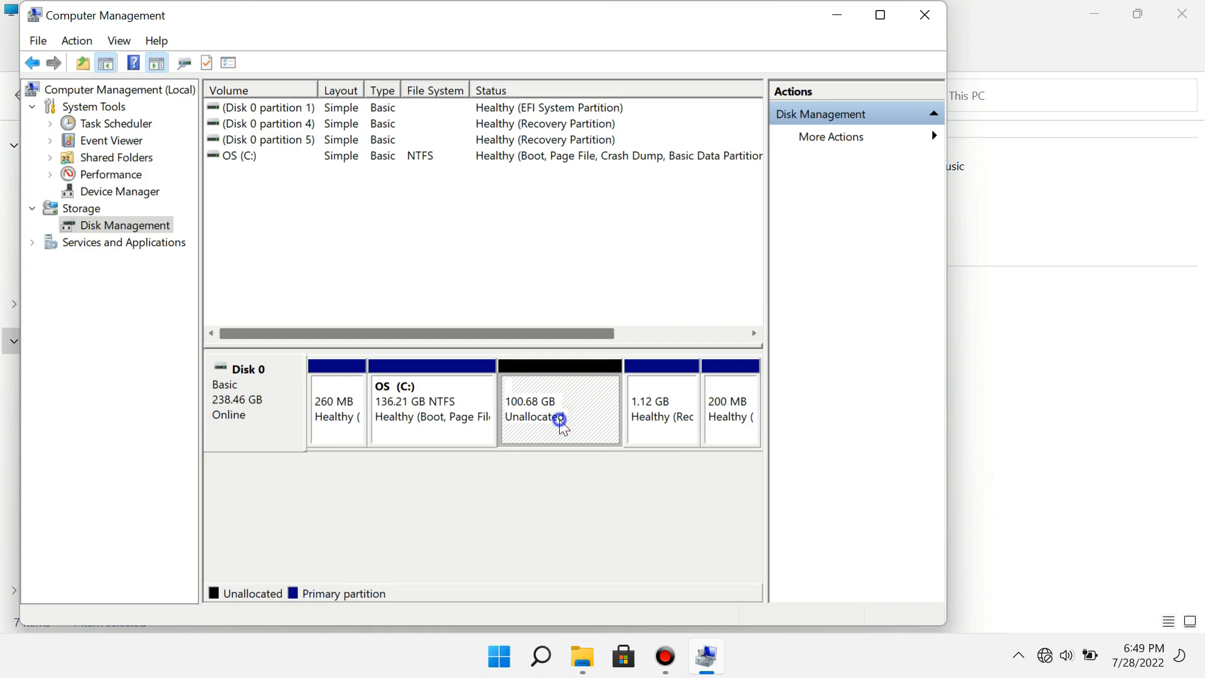
{"action": "right_click", "coordinate": [560, 420]}
{"action": "right_click", "coordinate": [538, 407]}
{"action": "right_click", "coordinate": [538, 407]}
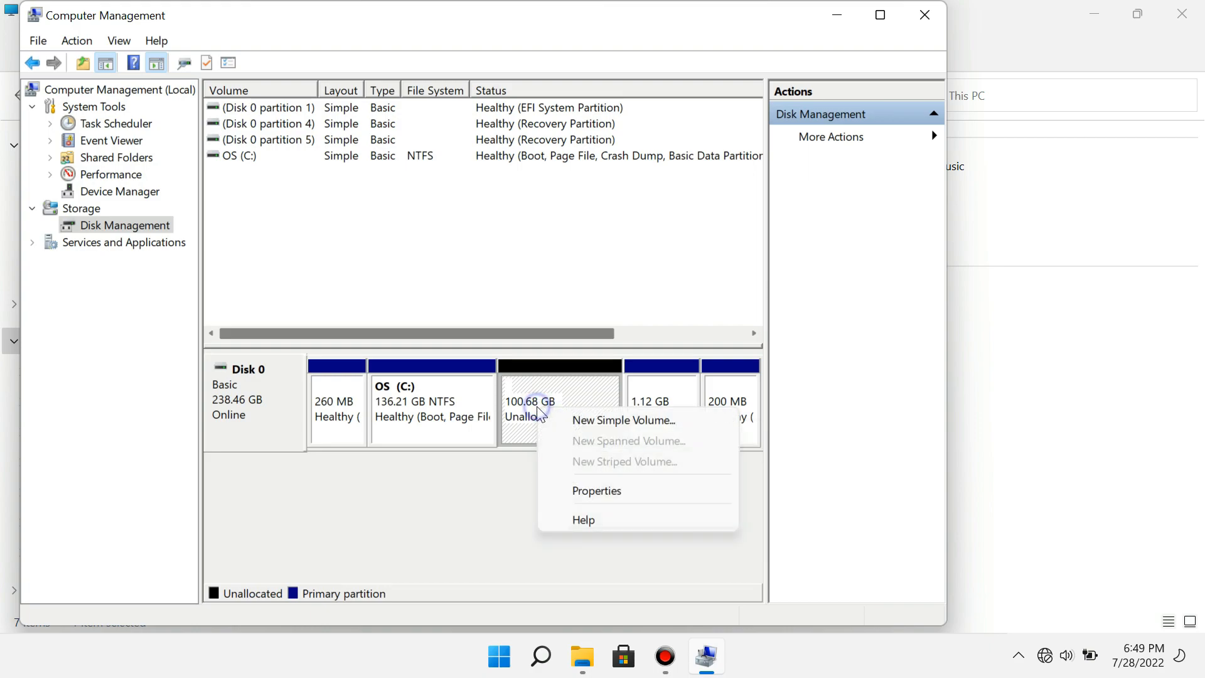
{"action": "left_click", "coordinate": [606, 421]}
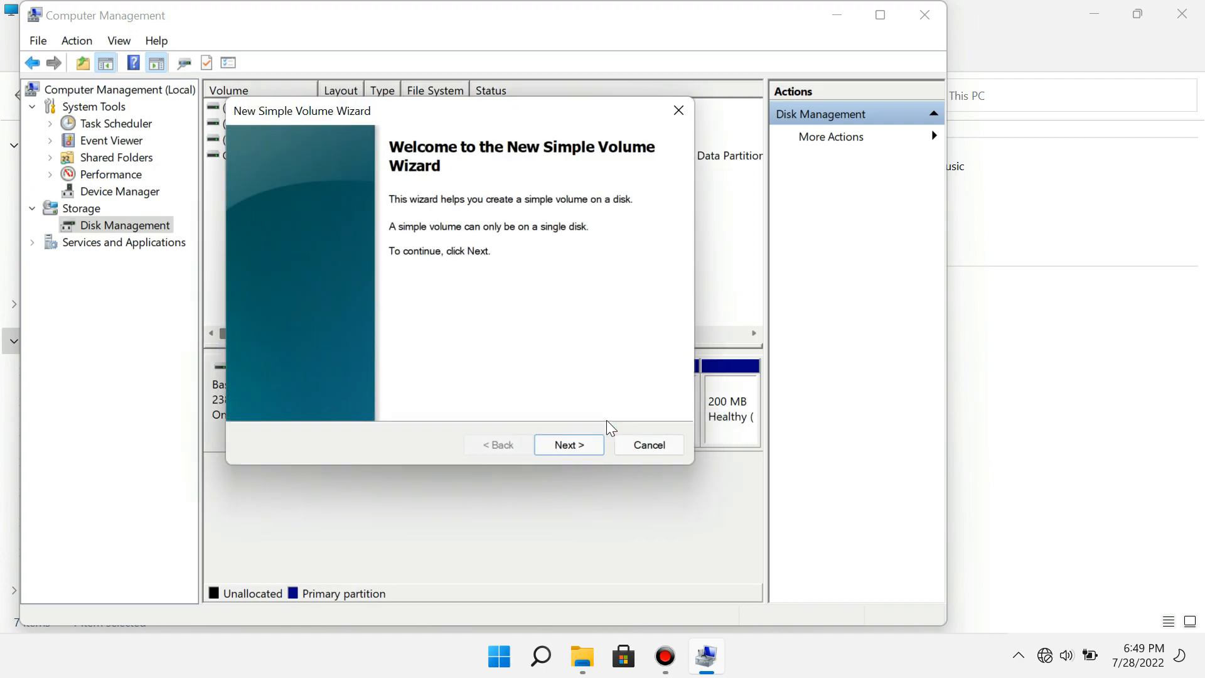
{"action": "left_click", "coordinate": [578, 448]}
{"action": "left_click", "coordinate": [584, 447]}
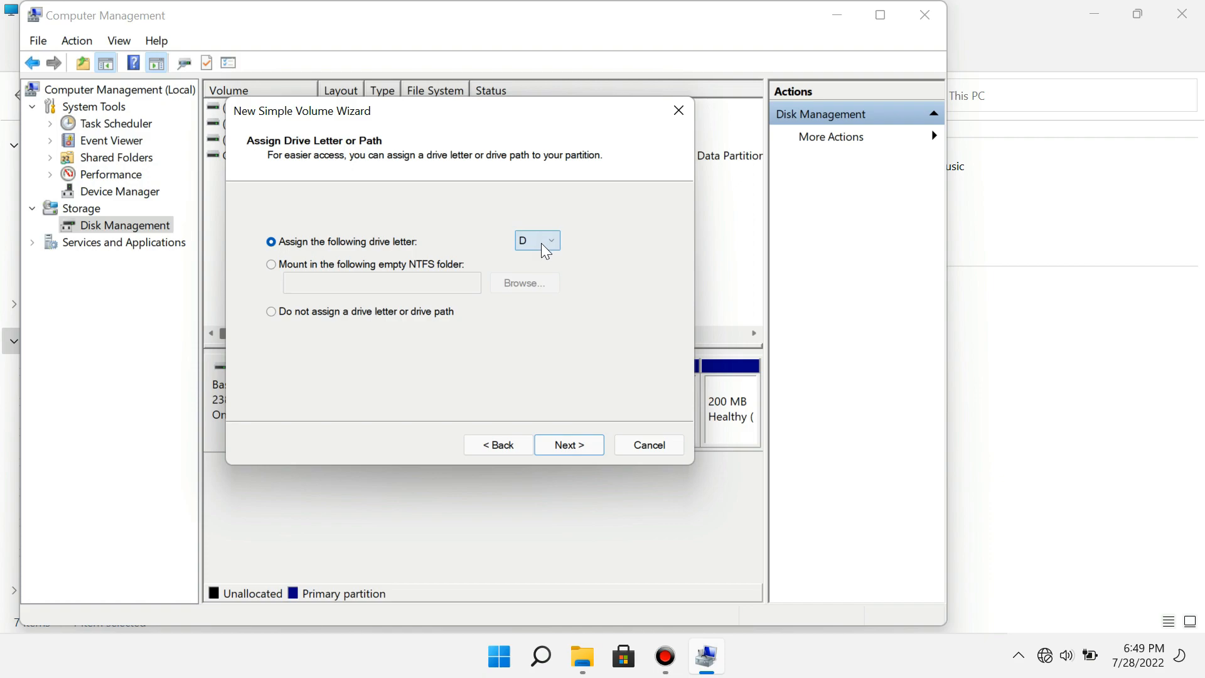
{"action": "left_click", "coordinate": [572, 450]}
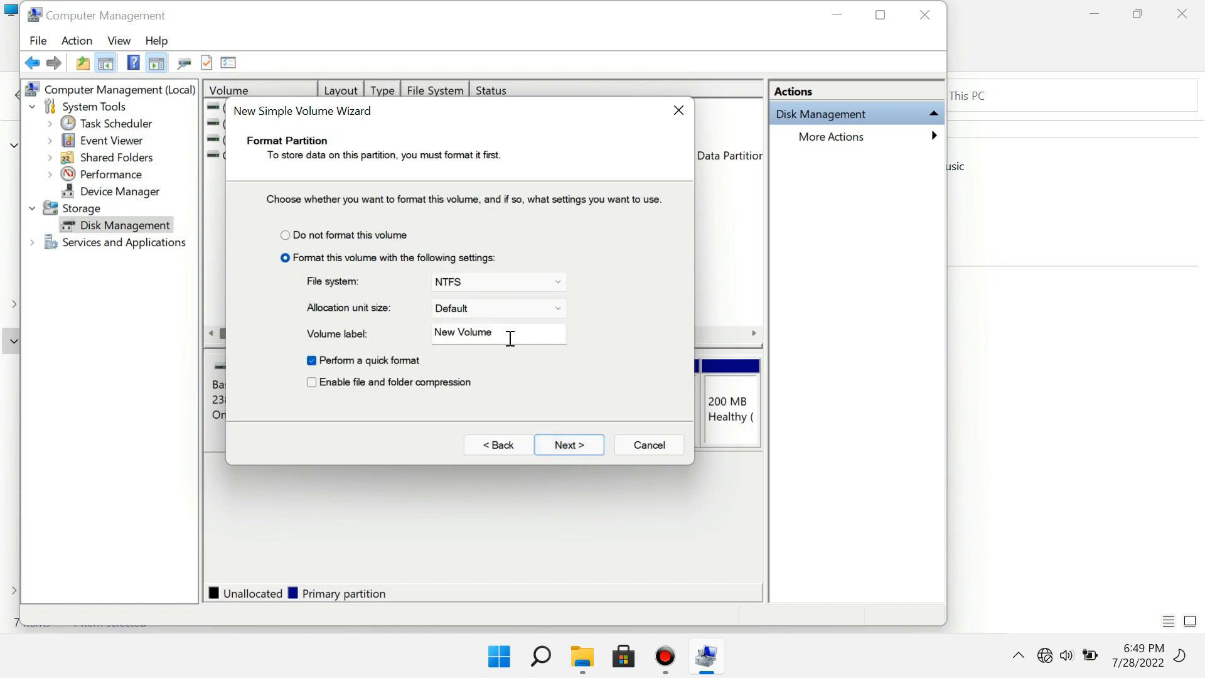
Label the new volume DATA, keep the NTFS quick format and finish creating it
{"action": "left_click_drag", "start_coordinate": [510, 338], "coordinate": [363, 341]}
{"action": "type", "text": "DATA"}
{"action": "left_click", "coordinate": [572, 446]}
{"action": "left_click", "coordinate": [574, 447]}
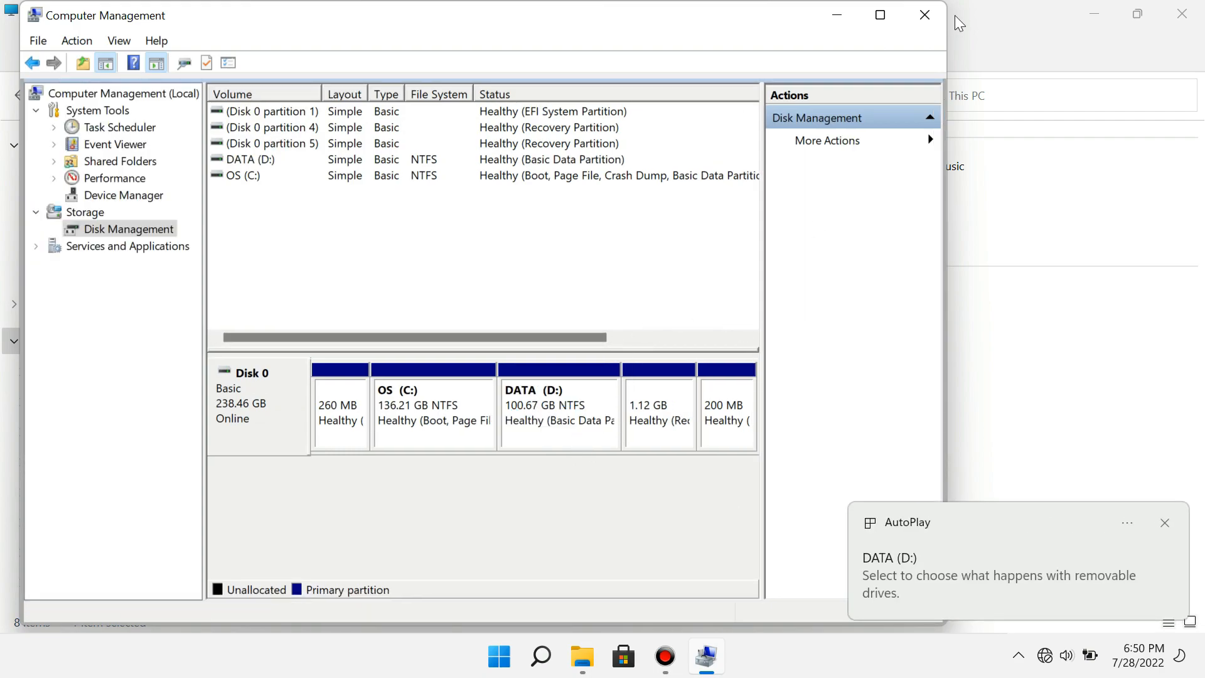
Close Computer Management and compare the OS (C:) and DATA (D:) drives in This PC
{"action": "left_click", "coordinate": [924, 19]}
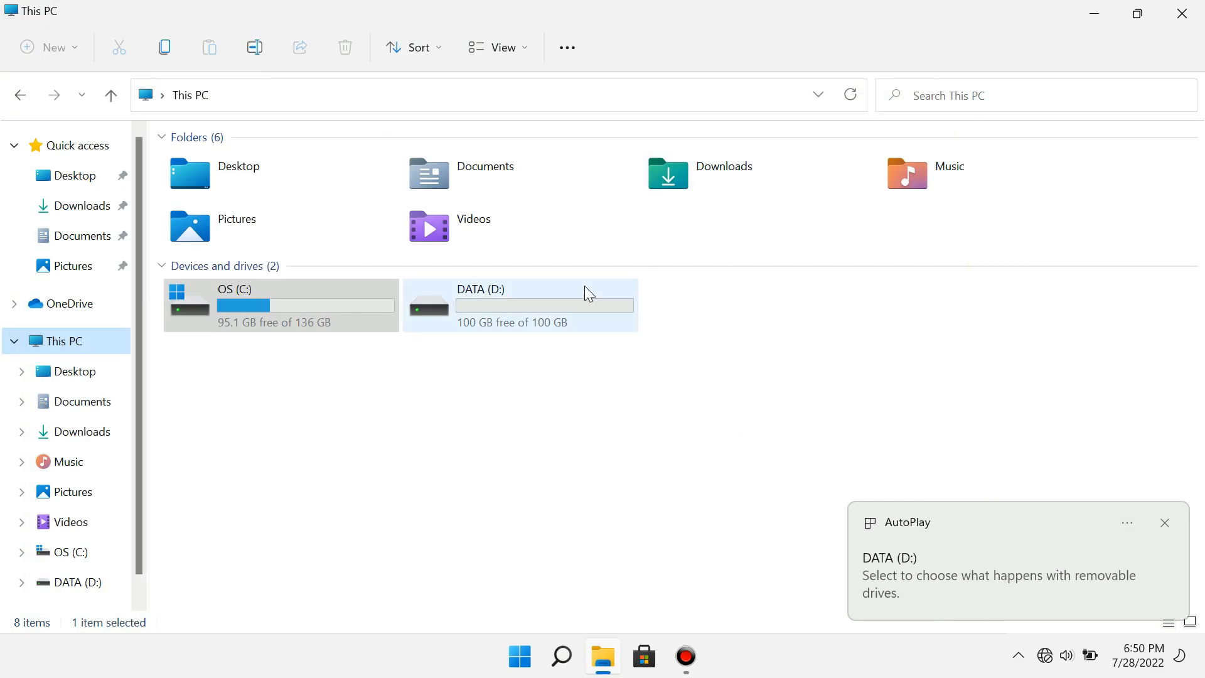
{"action": "left_click", "coordinate": [549, 305]}
{"action": "left_click", "coordinate": [333, 302]}
{"action": "left_click", "coordinate": [479, 302]}
{"action": "left_click", "coordinate": [320, 302]}
{"action": "left_click", "coordinate": [481, 298]}
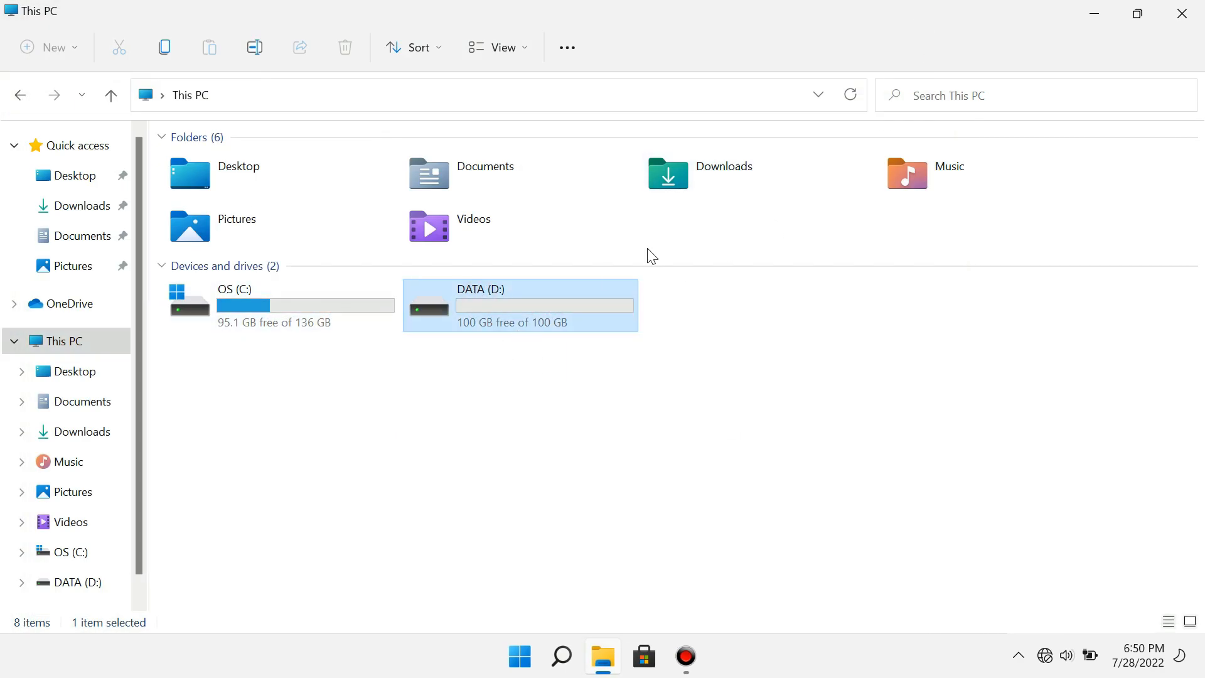
Close File Explorer and refresh the desktop
{"action": "left_click", "coordinate": [1191, 23]}
{"action": "right_click", "coordinate": [275, 158]}
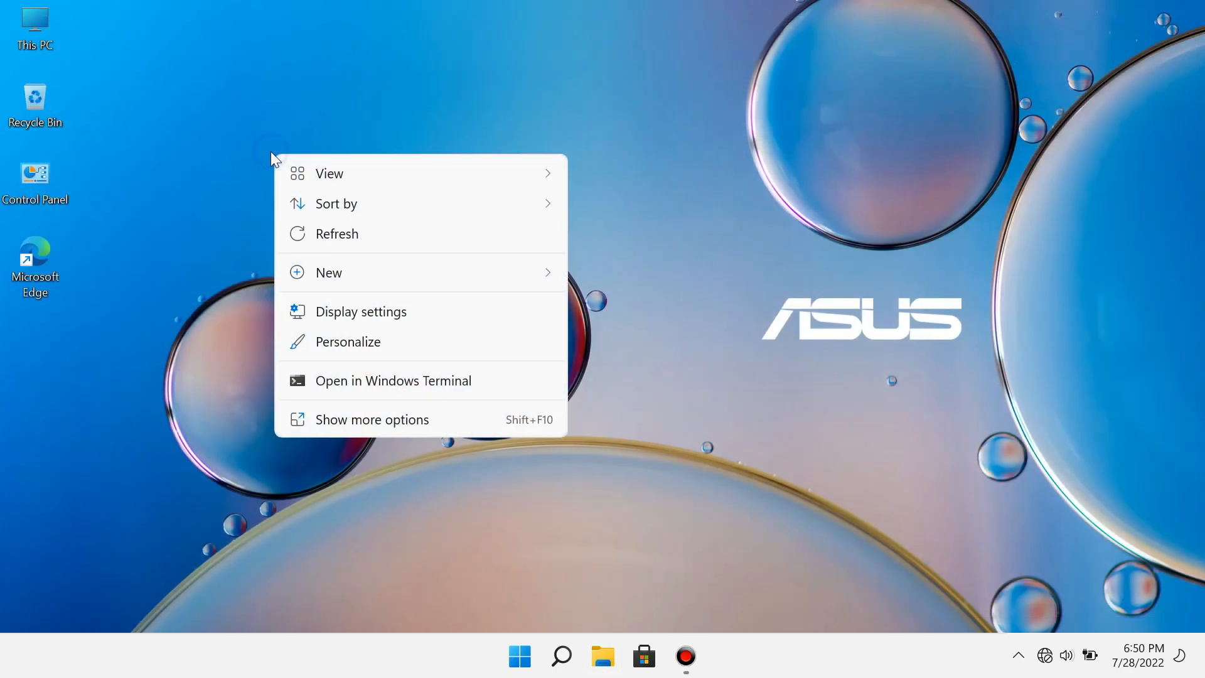
{"action": "left_click", "coordinate": [331, 234]}
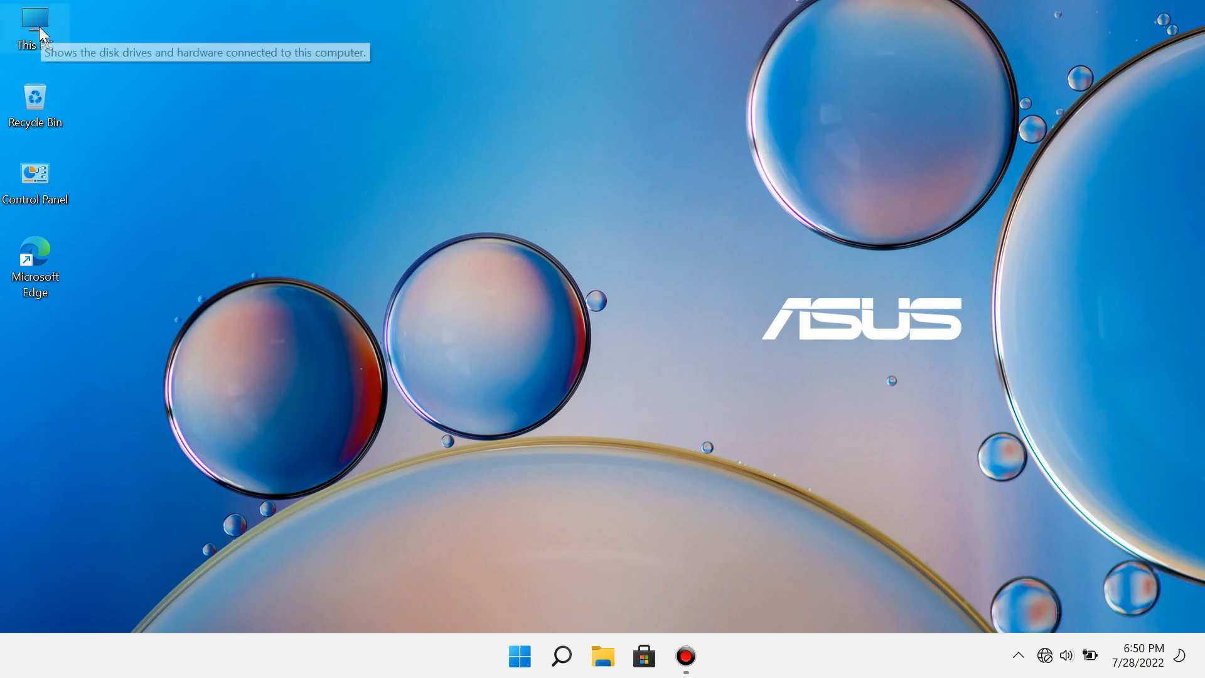
Open the properties of This PC from the desktop and go to its System Protection settings
{"action": "right_click", "coordinate": [39, 27]}
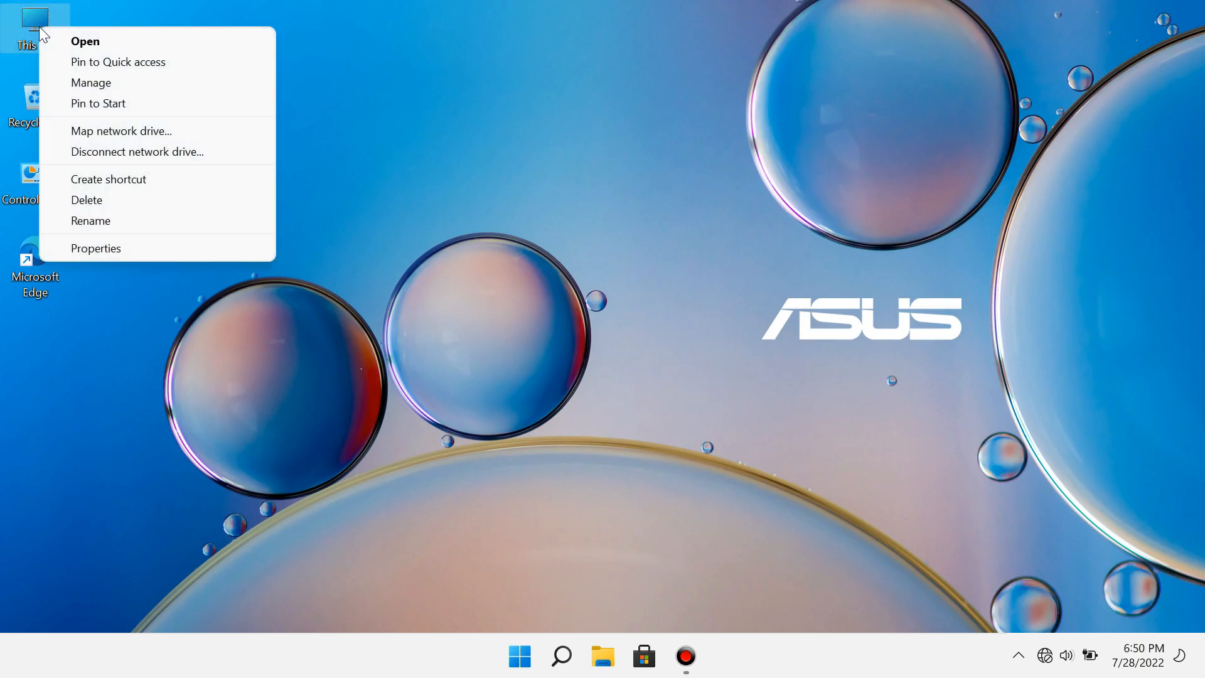
{"action": "left_click", "coordinate": [130, 252]}
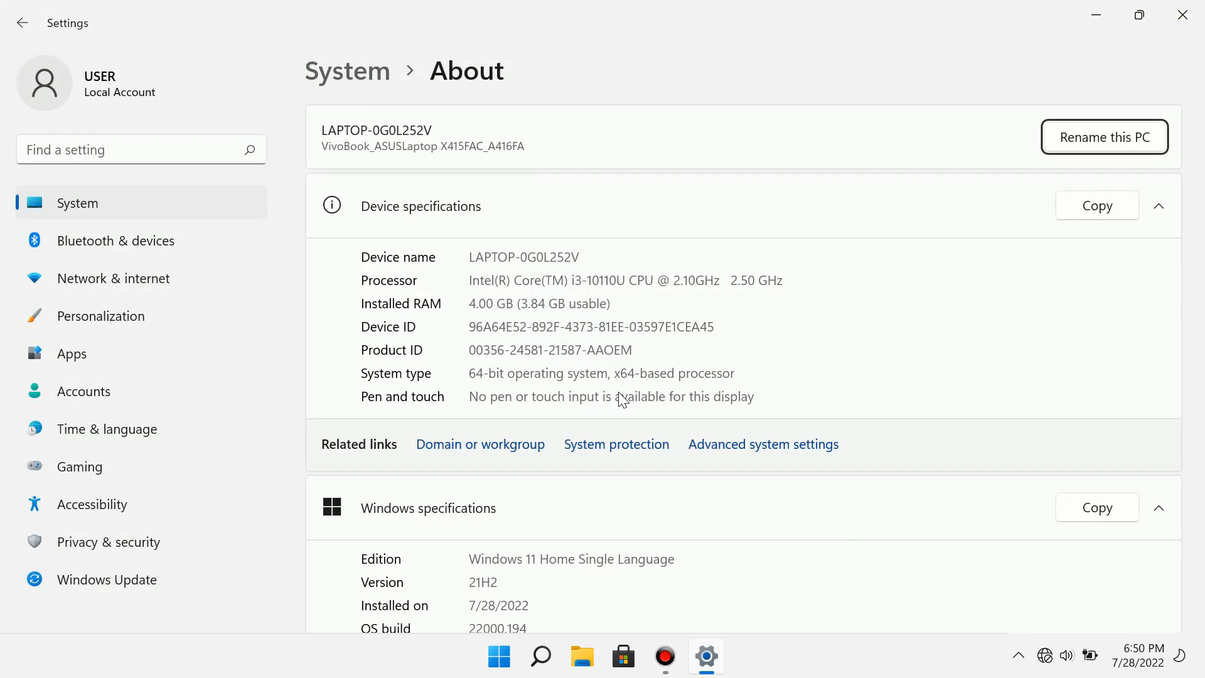
{"action": "left_click", "coordinate": [638, 450]}
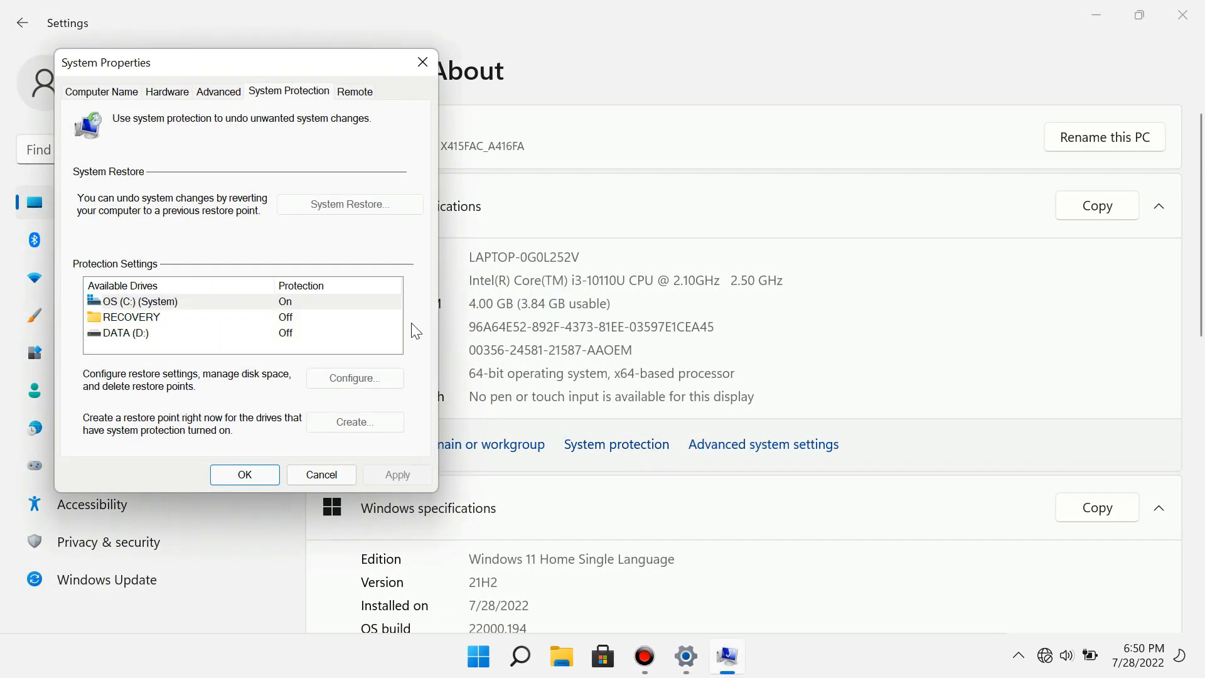
Configure the OS (C:) drive with system protection turned on, then accept and close System Properties
{"action": "left_click", "coordinate": [251, 303]}
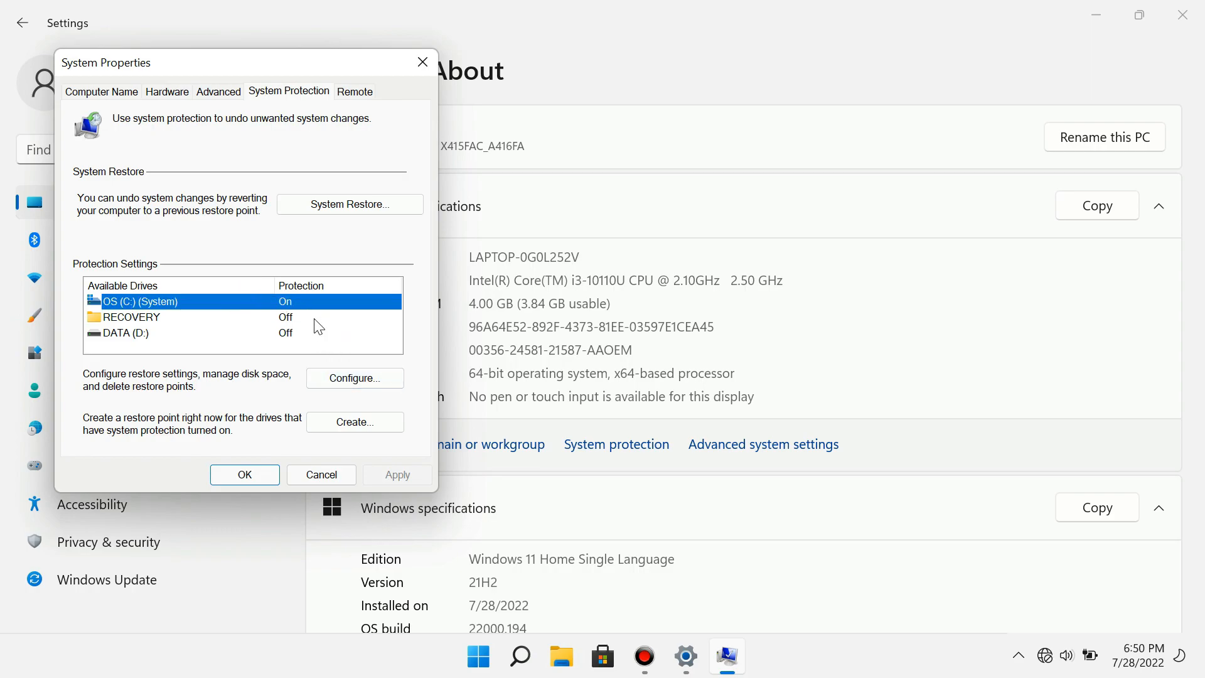
{"action": "left_click", "coordinate": [356, 379]}
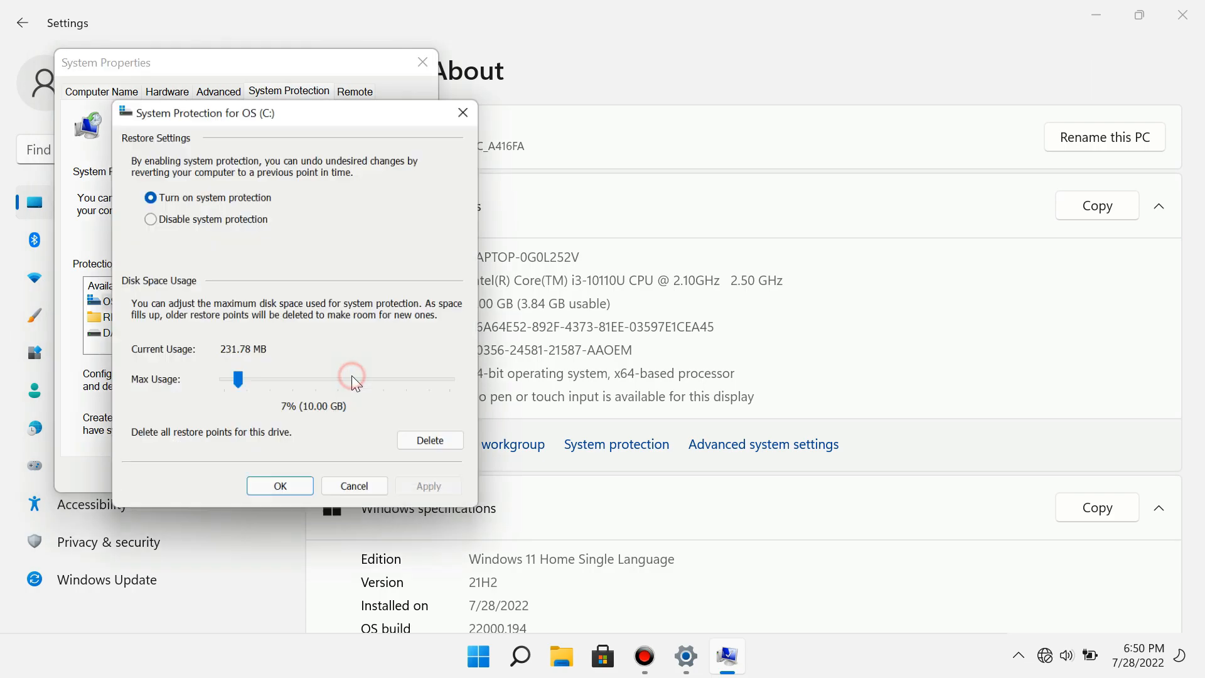
{"action": "left_click", "coordinate": [214, 195]}
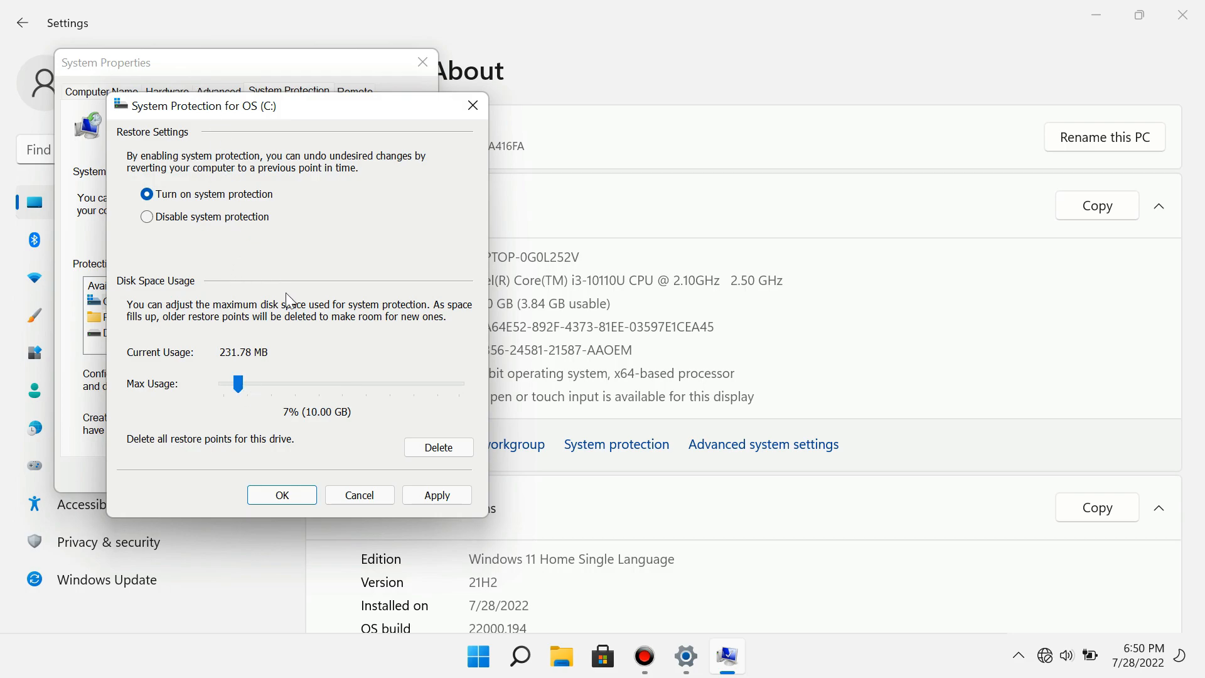
{"action": "left_click", "coordinate": [209, 216]}
{"action": "left_click", "coordinate": [185, 195]}
{"action": "left_click", "coordinate": [303, 496]}
{"action": "left_click", "coordinate": [257, 478]}
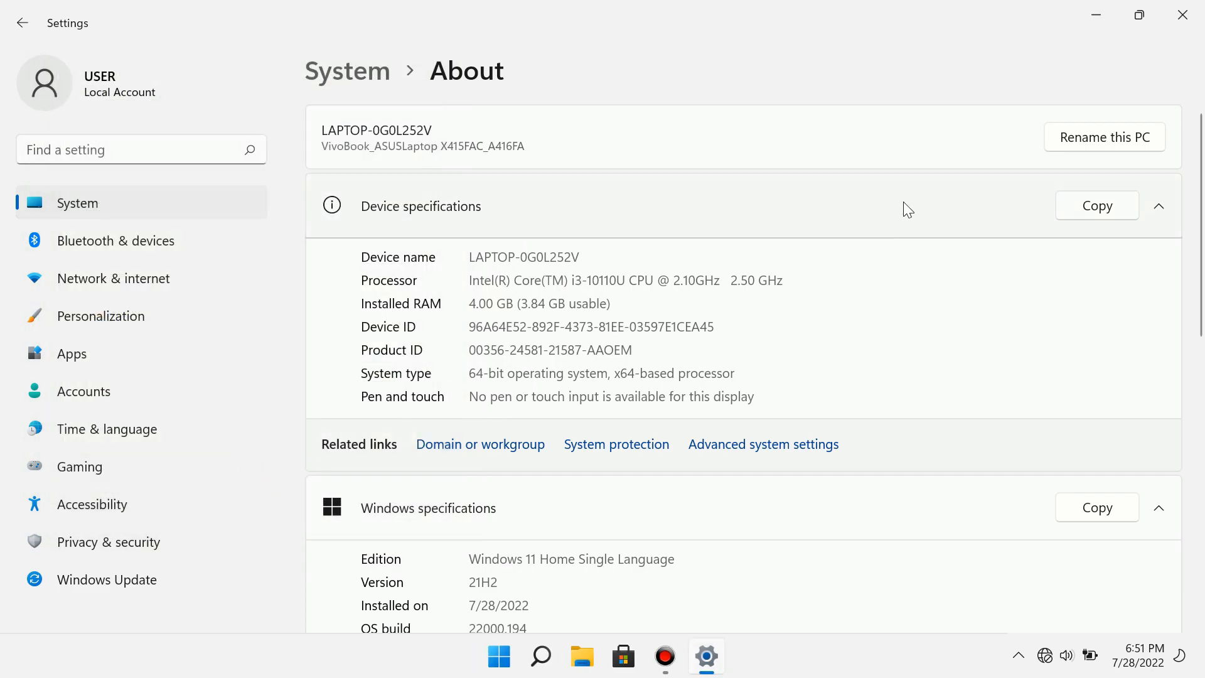
Close the Settings window and refresh the desktop
{"action": "left_click", "coordinate": [1182, 15]}
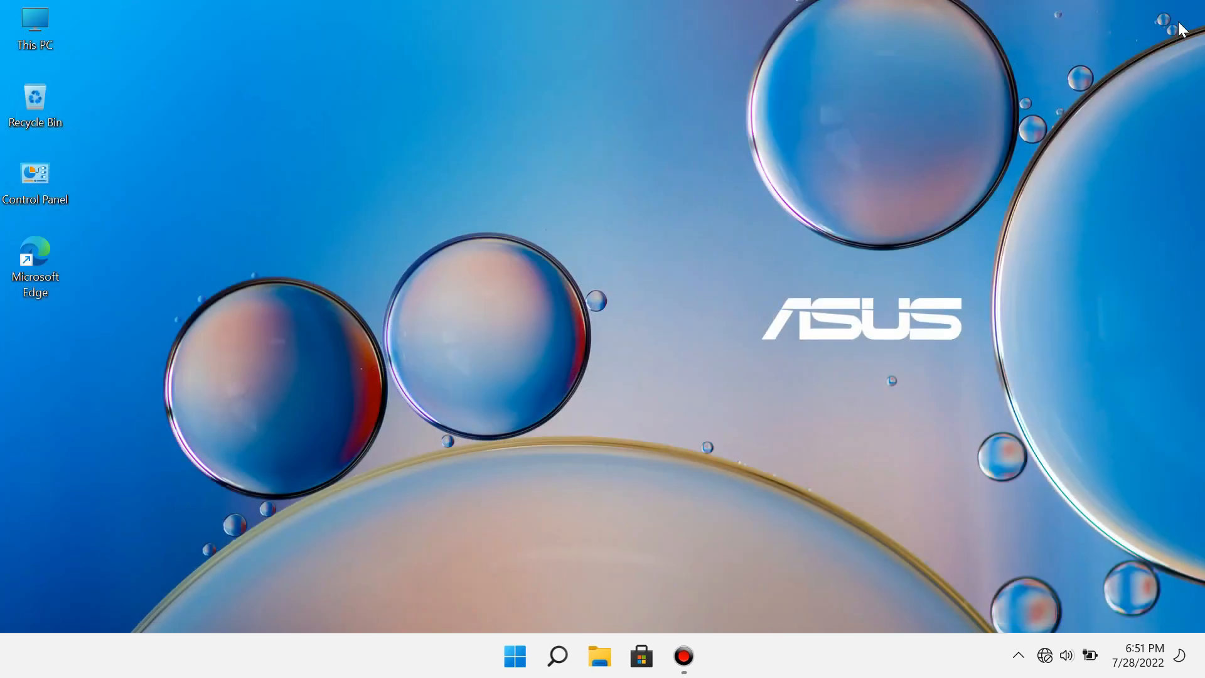
{"action": "right_click", "coordinate": [763, 487]}
{"action": "left_click", "coordinate": [820, 326]}
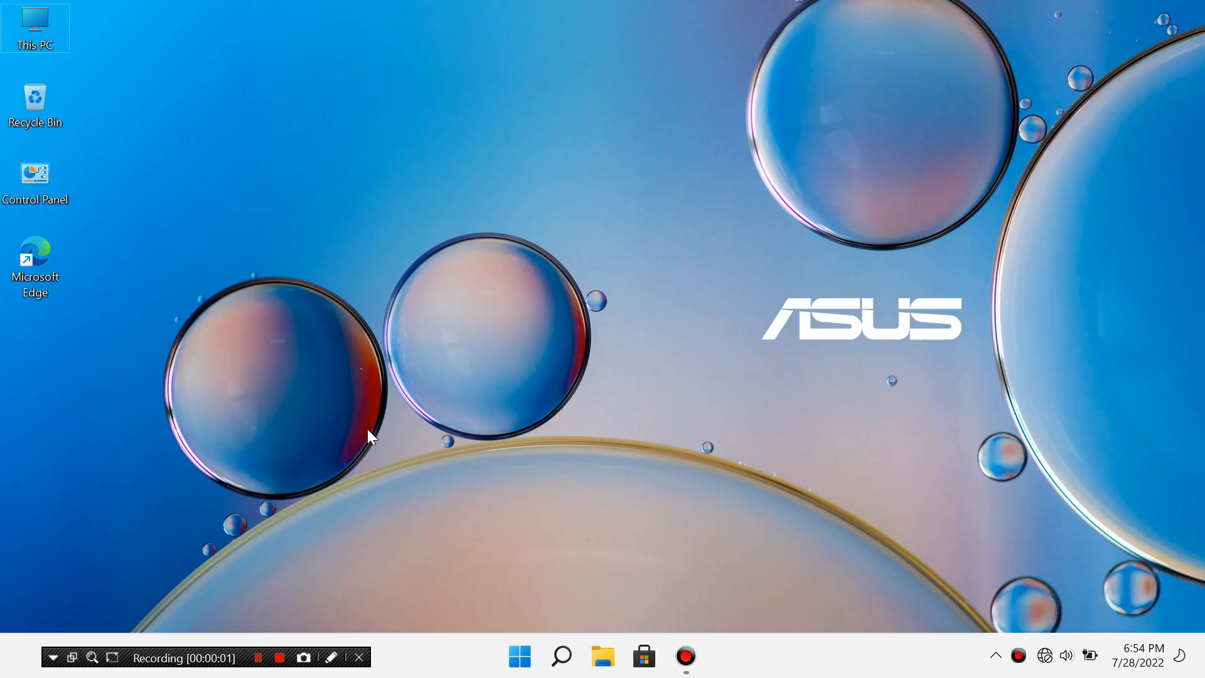
Open the file location of the Word app pinned in Start
{"action": "left_click", "coordinate": [530, 667]}
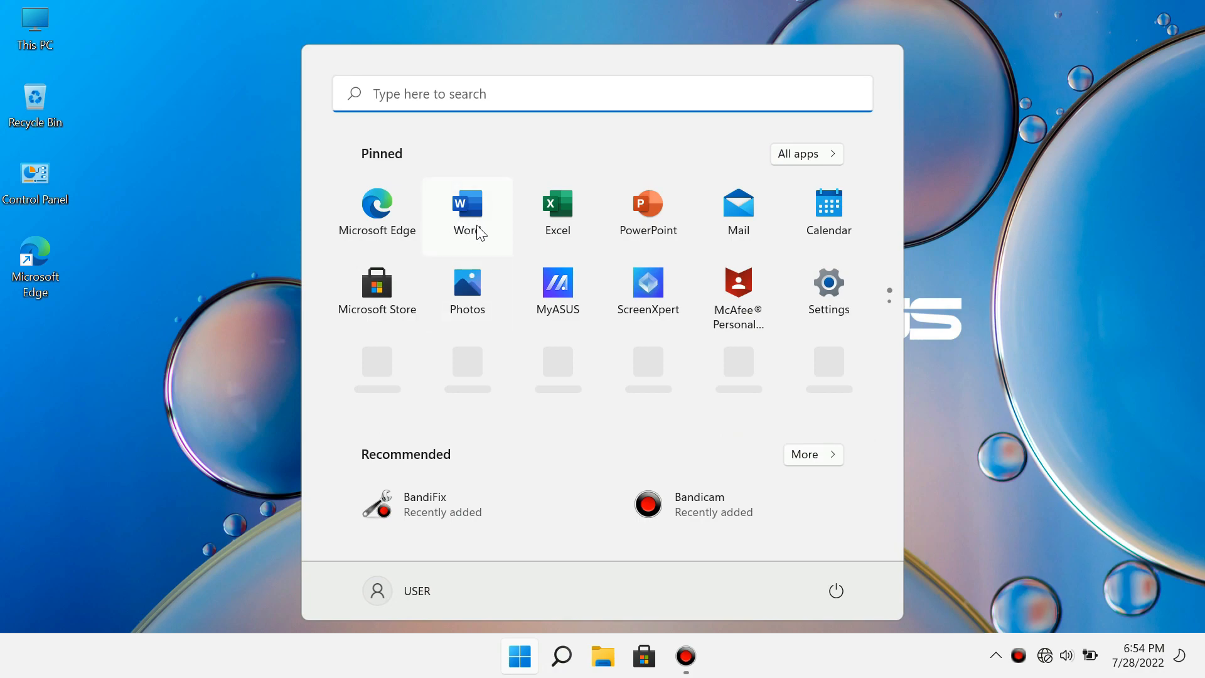
{"action": "left_click_drag", "start_coordinate": [454, 215], "coordinate": [232, 210]}
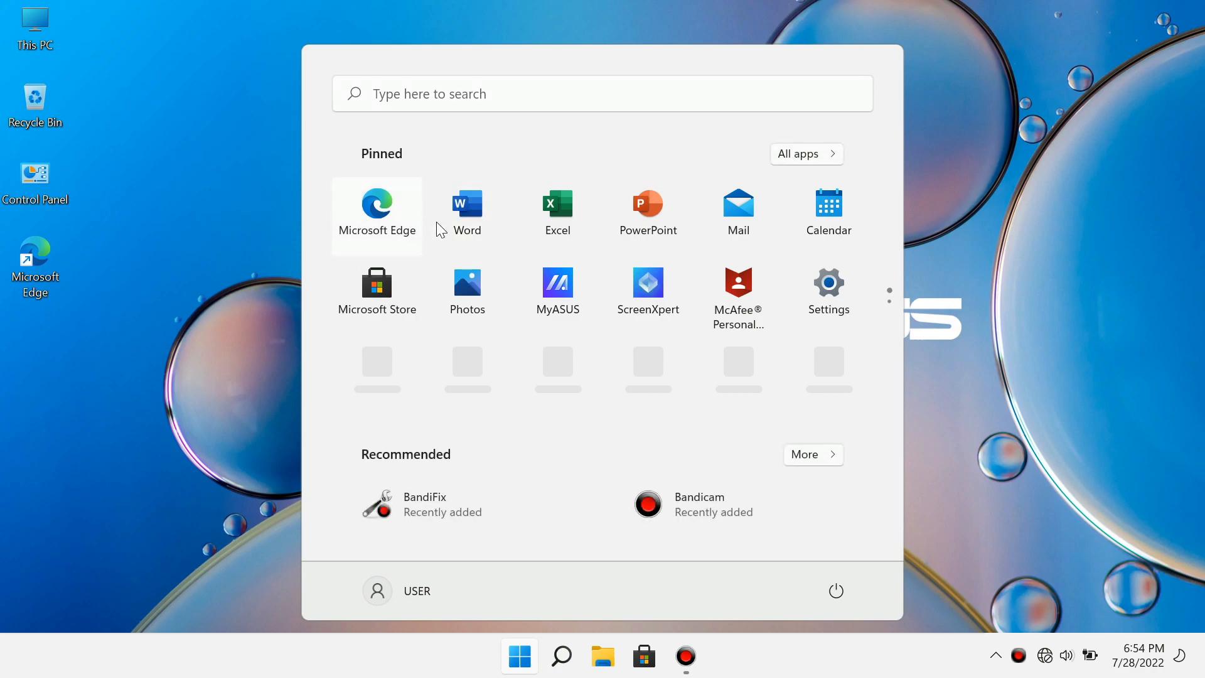
{"action": "right_click", "coordinate": [471, 213]}
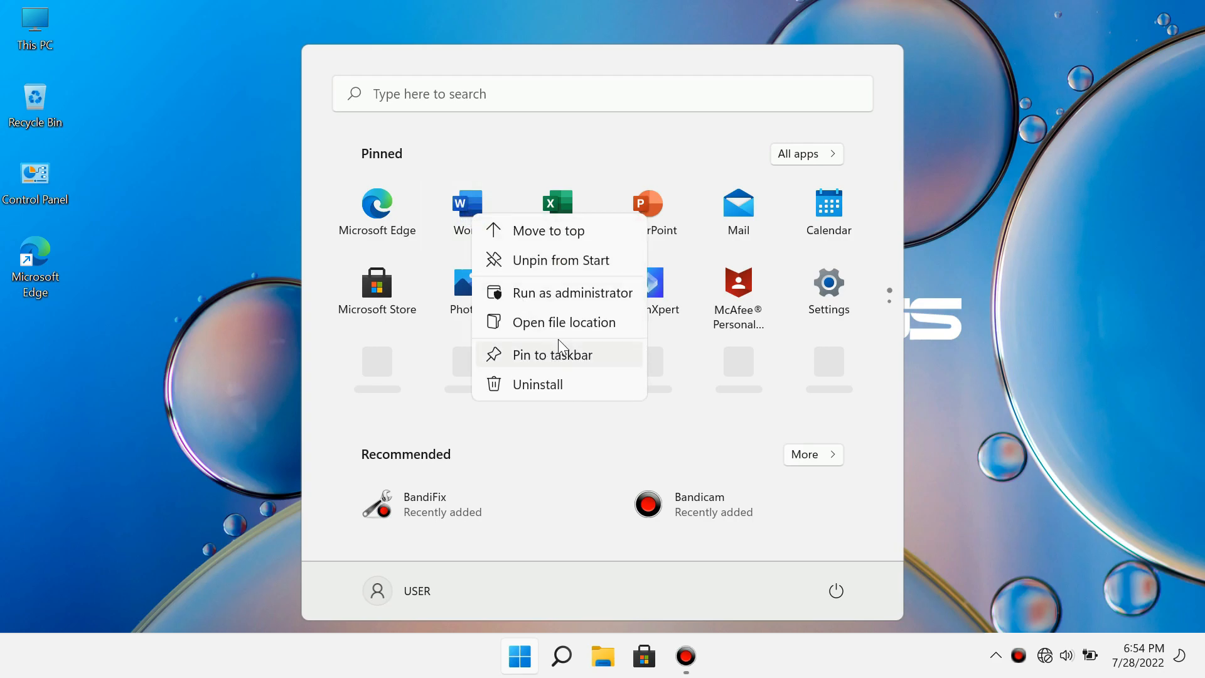
{"action": "left_click", "coordinate": [550, 322]}
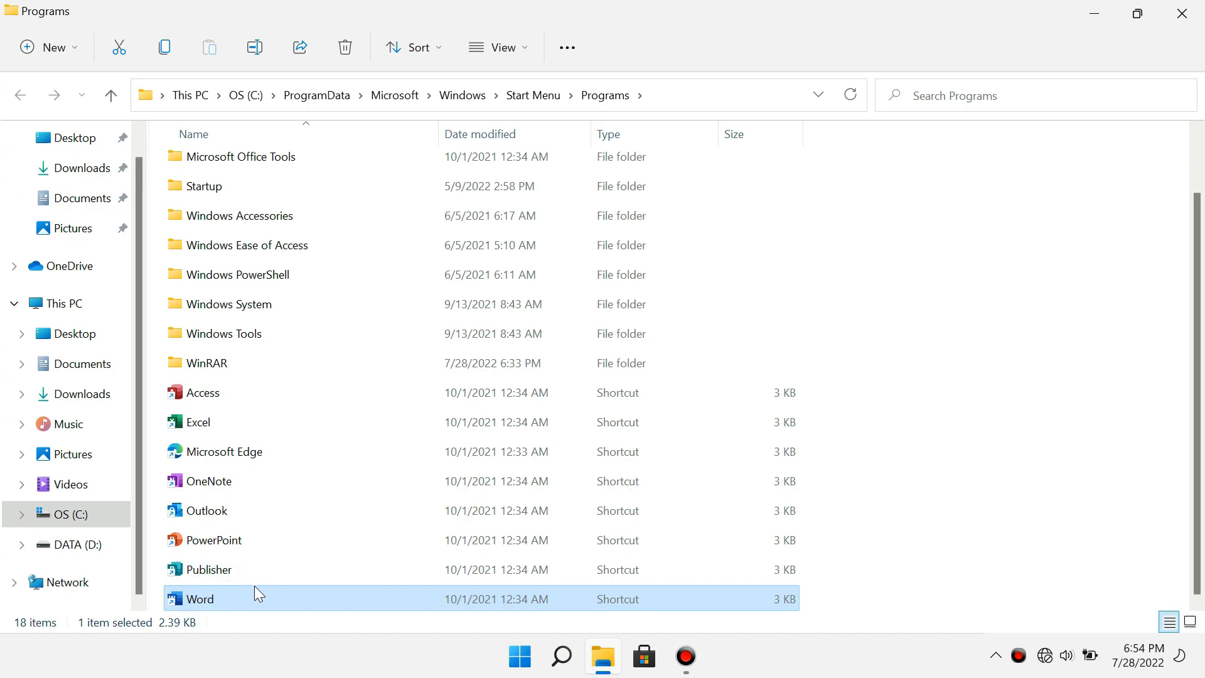
Add PowerPoint and Excel to the selected Word shortcut, send all three to the desktop as shortcuts, and close the Programs folder
{"action": "left_click", "coordinate": [225, 536], "text": "ctrl"}
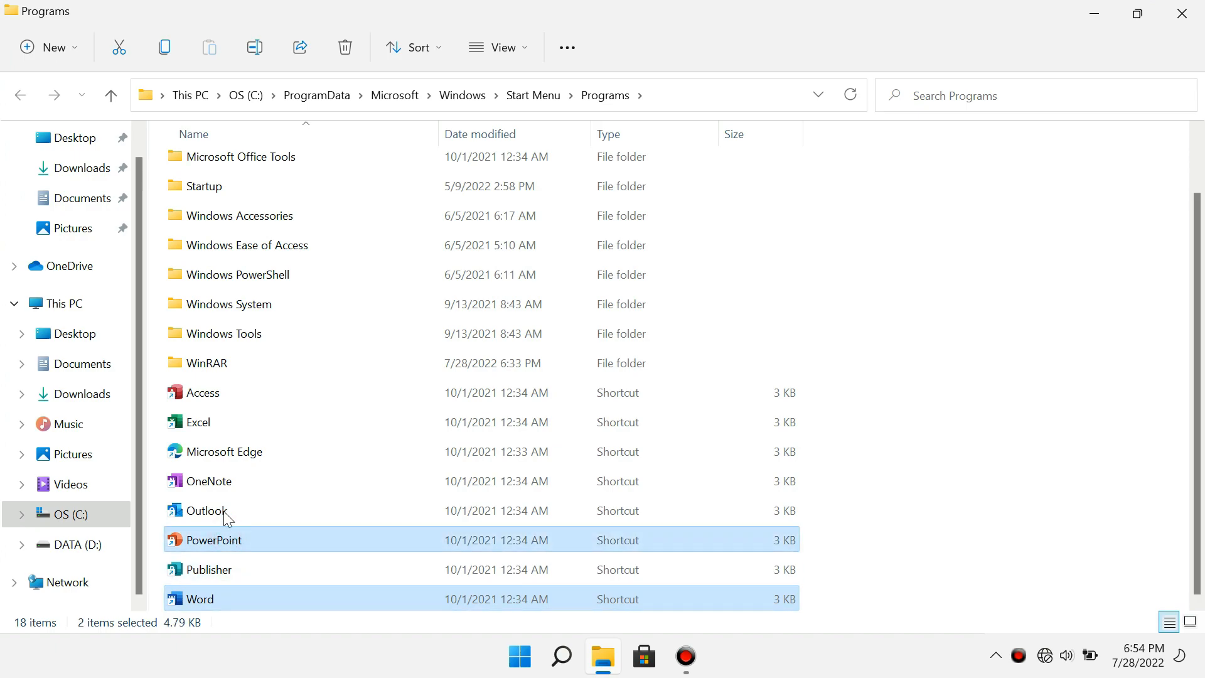
{"action": "left_click", "coordinate": [210, 422], "text": "ctrl"}
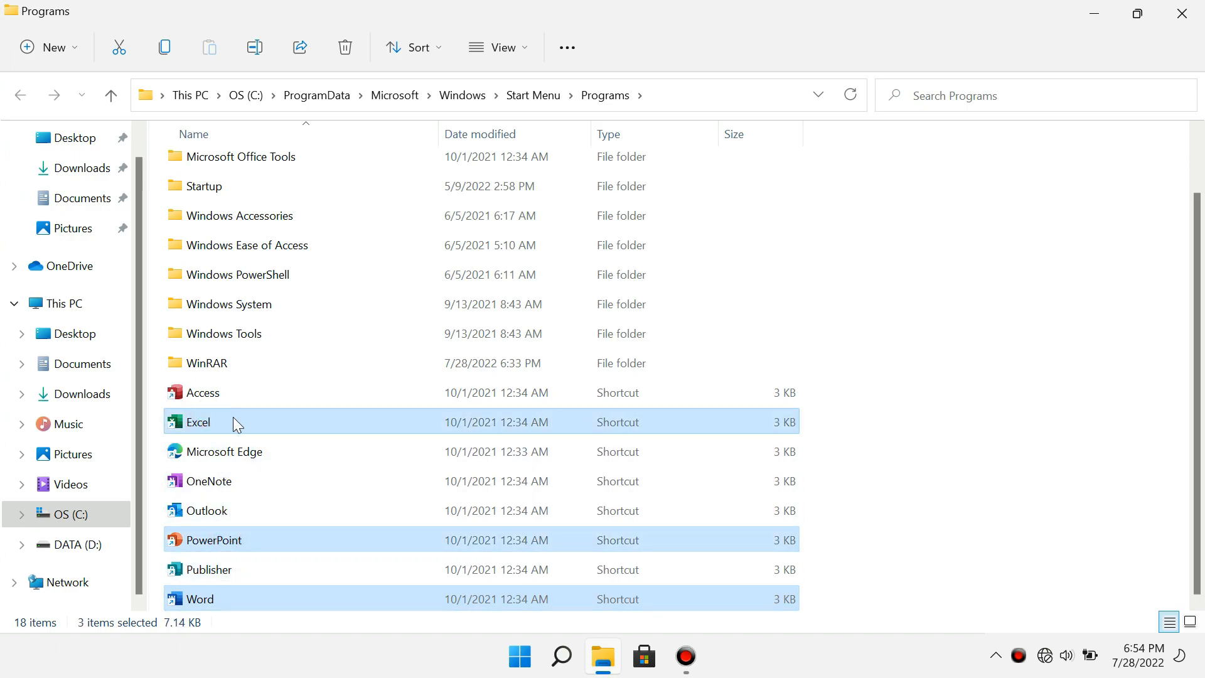
{"action": "right_click", "coordinate": [236, 424]}
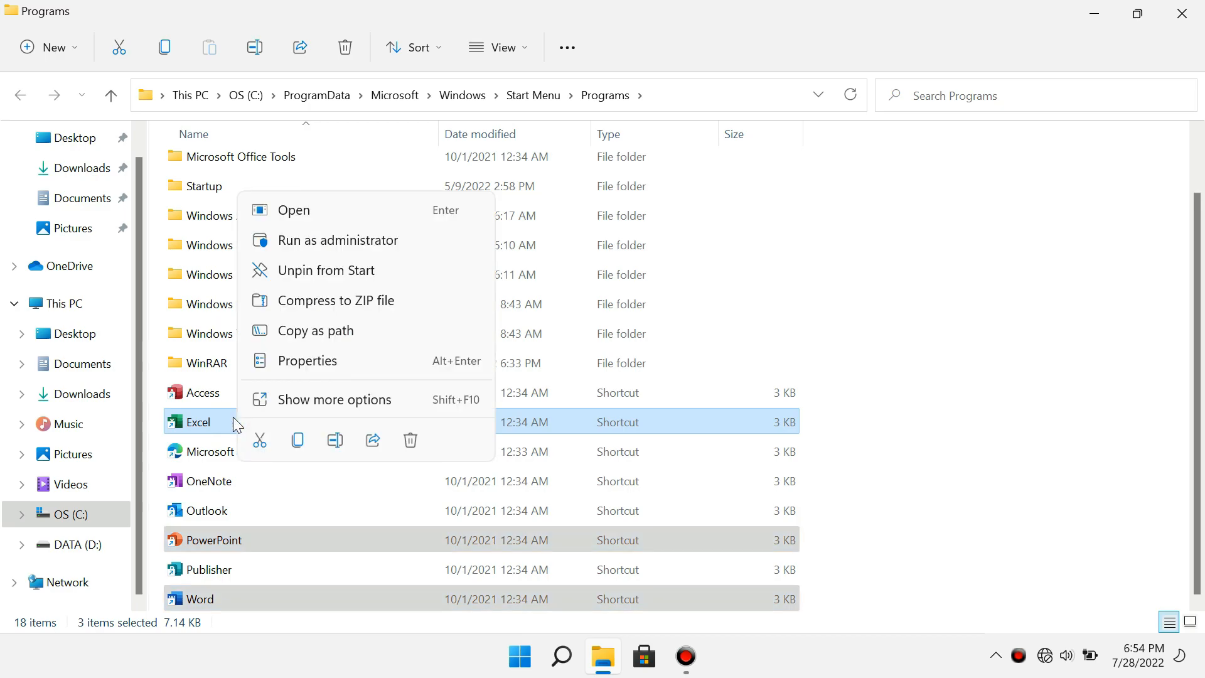
{"action": "left_click", "coordinate": [366, 409]}
{"action": "mouse_move", "coordinate": [566, 477]}
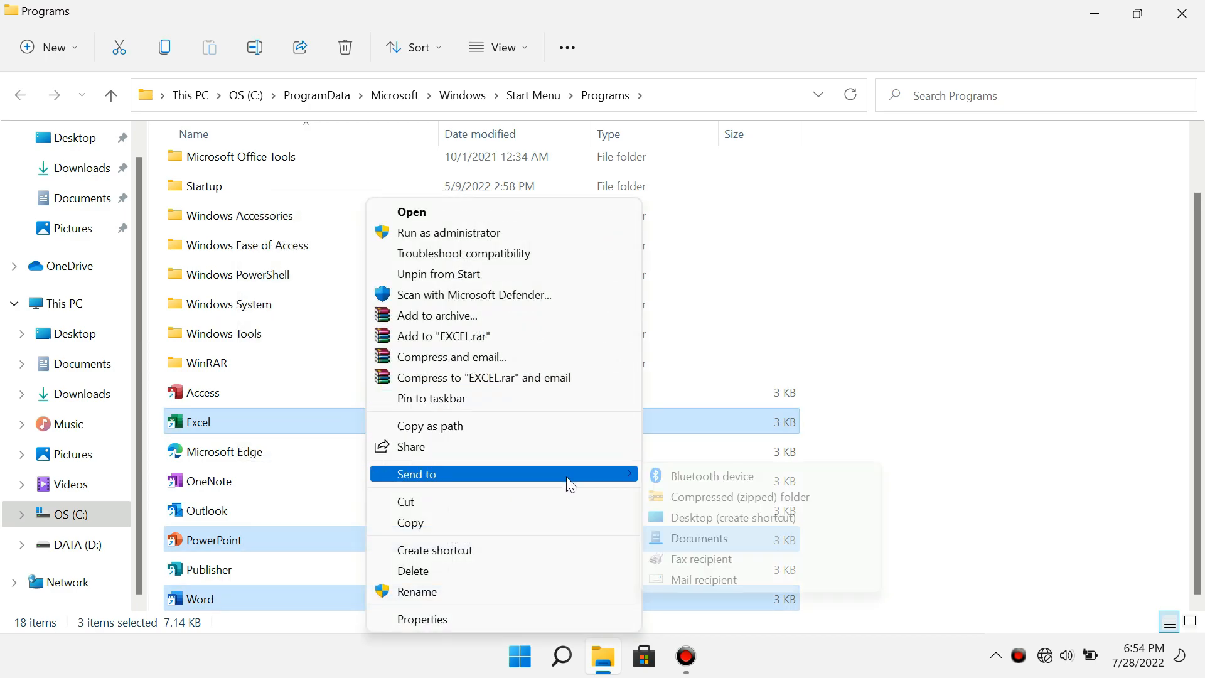
{"action": "left_click", "coordinate": [675, 517]}
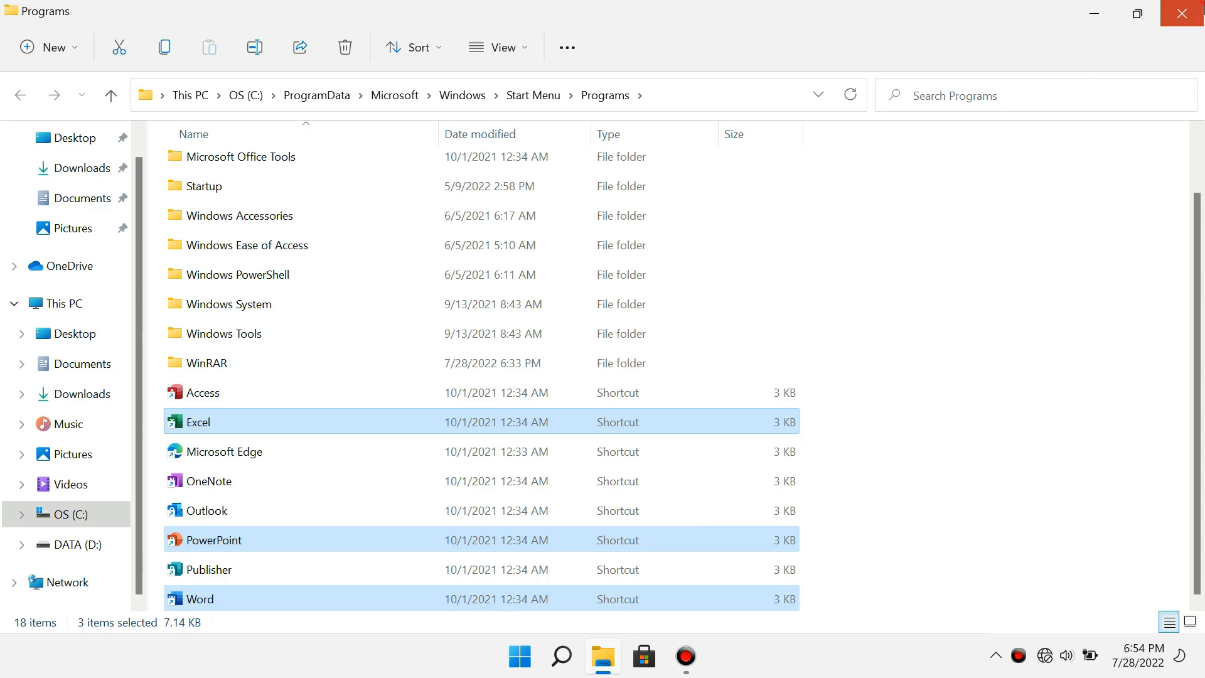
{"action": "left_click", "coordinate": [1182, 13]}
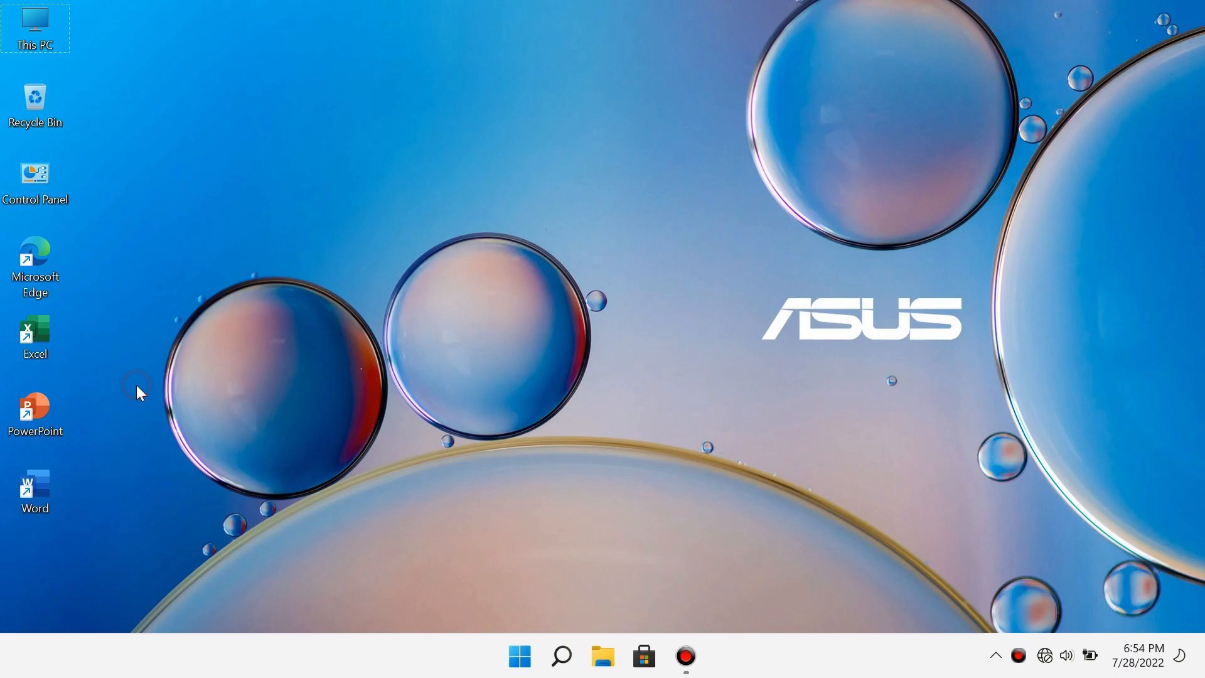
{"action": "left_click", "coordinate": [137, 386]}
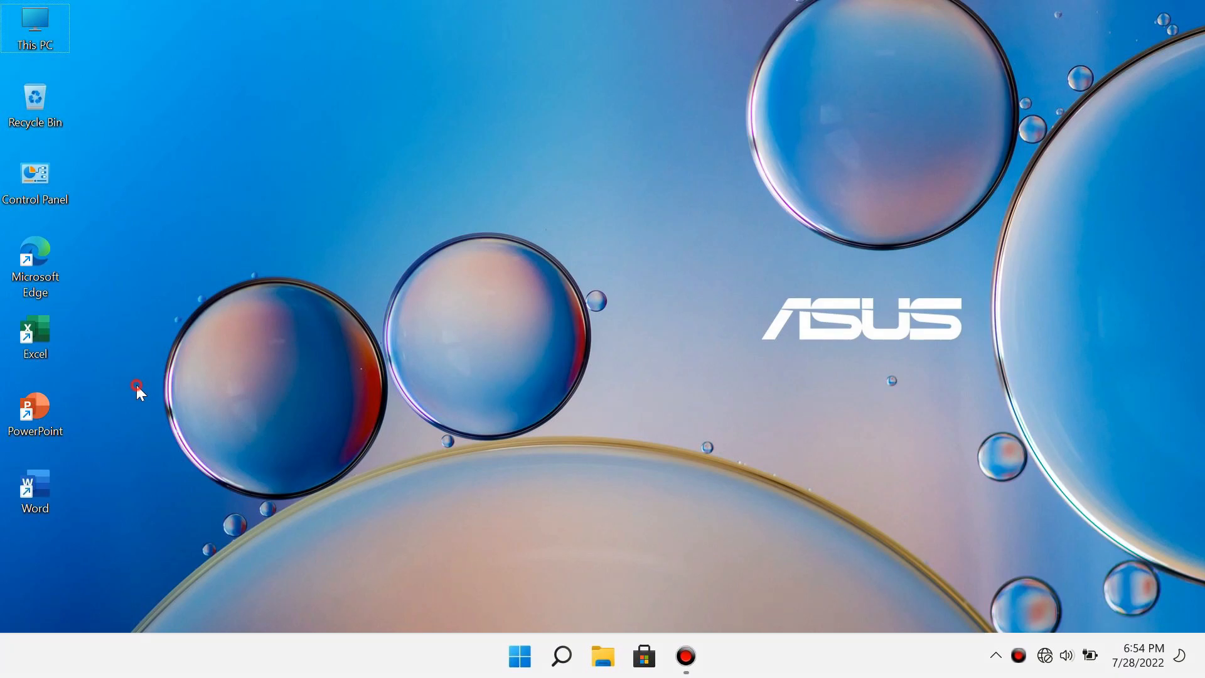